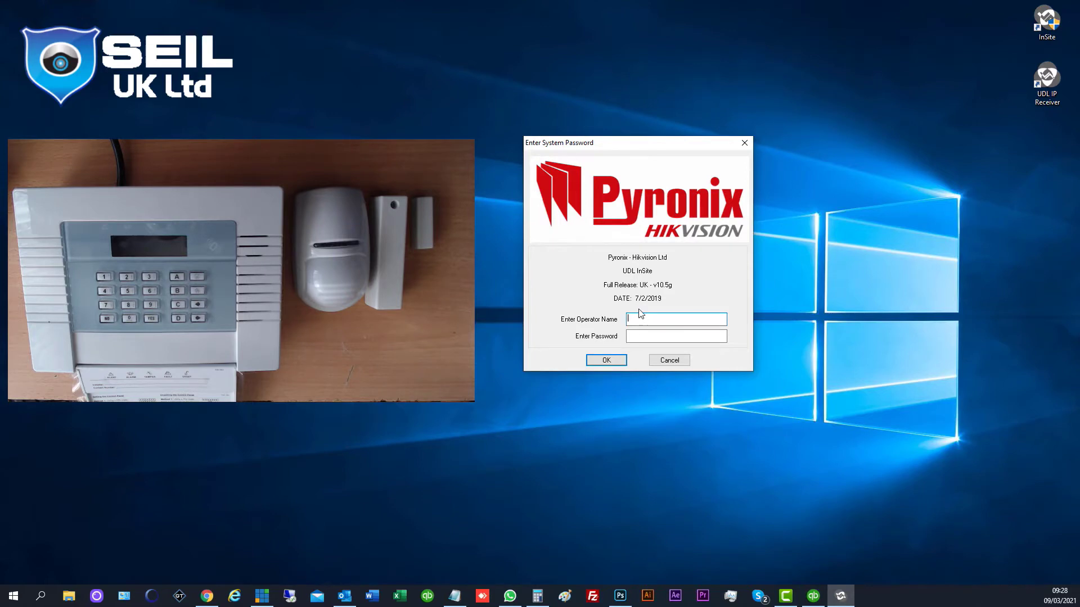
# - Sign in to UDL InSite with the operator name admin
pyautogui.write('admin')
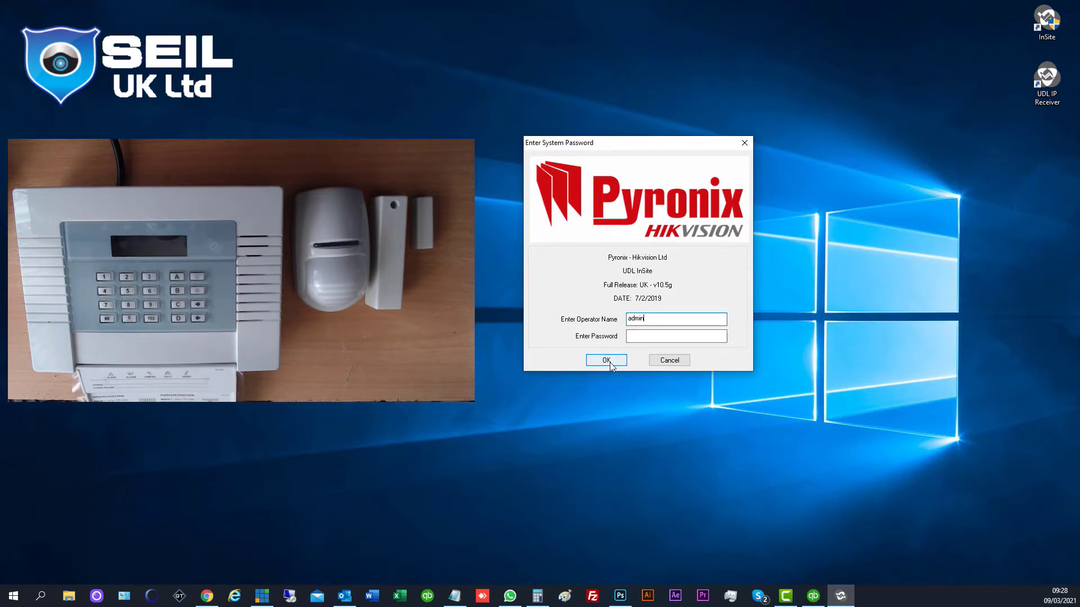
pyautogui.click(606, 360)
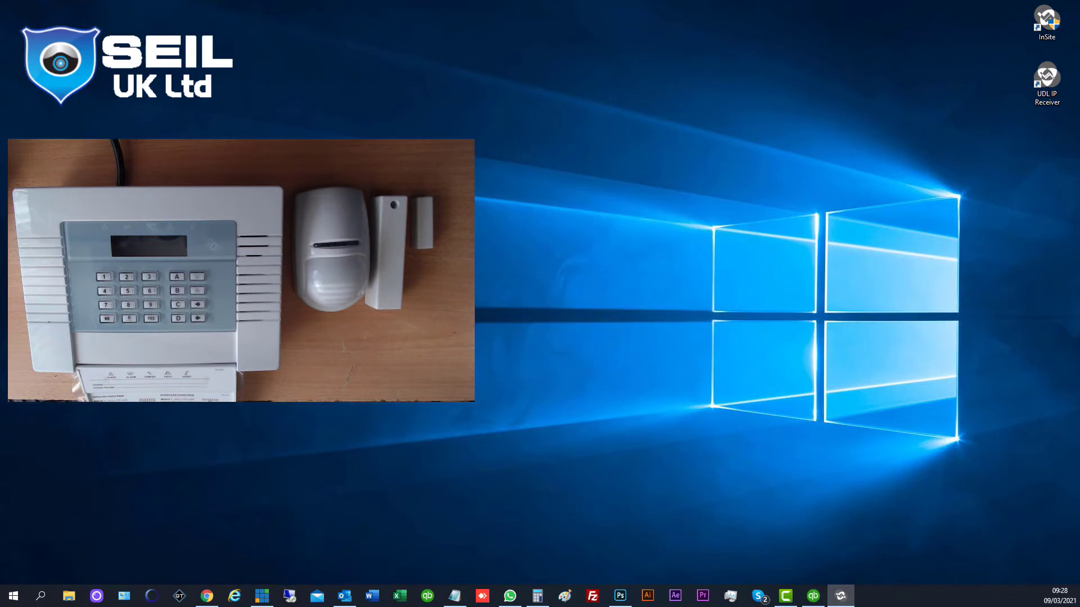
# - Drag the InSite main window over to the right side of the desktop
pyautogui.moveTo(428, 141); pyautogui.dragTo(906, 153)
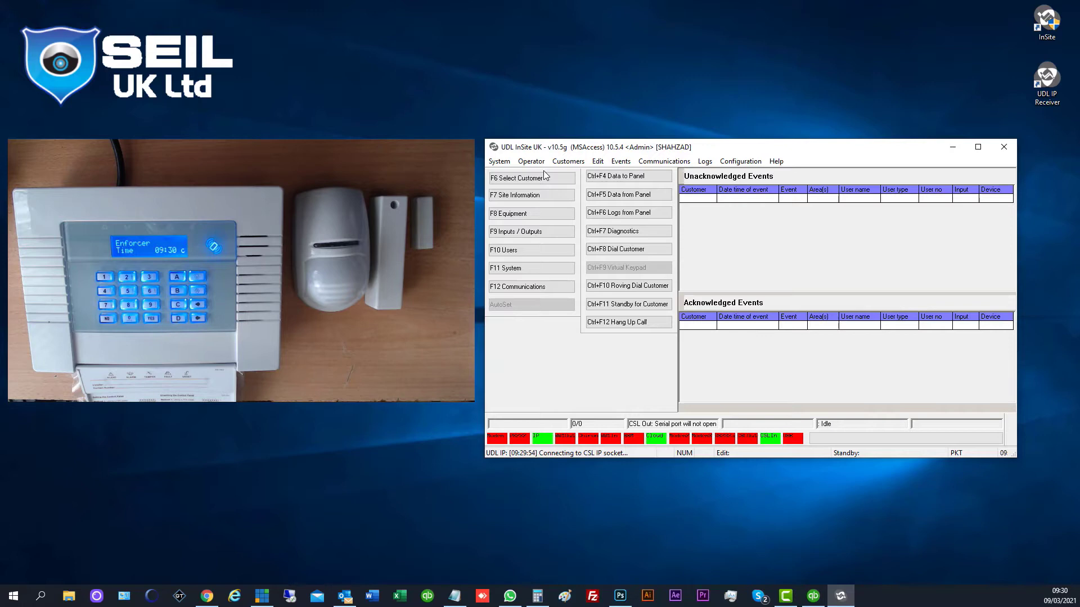
# - Start a Roving Dial Customer and copy the panel's system ID from the notes
pyautogui.click(626, 287)
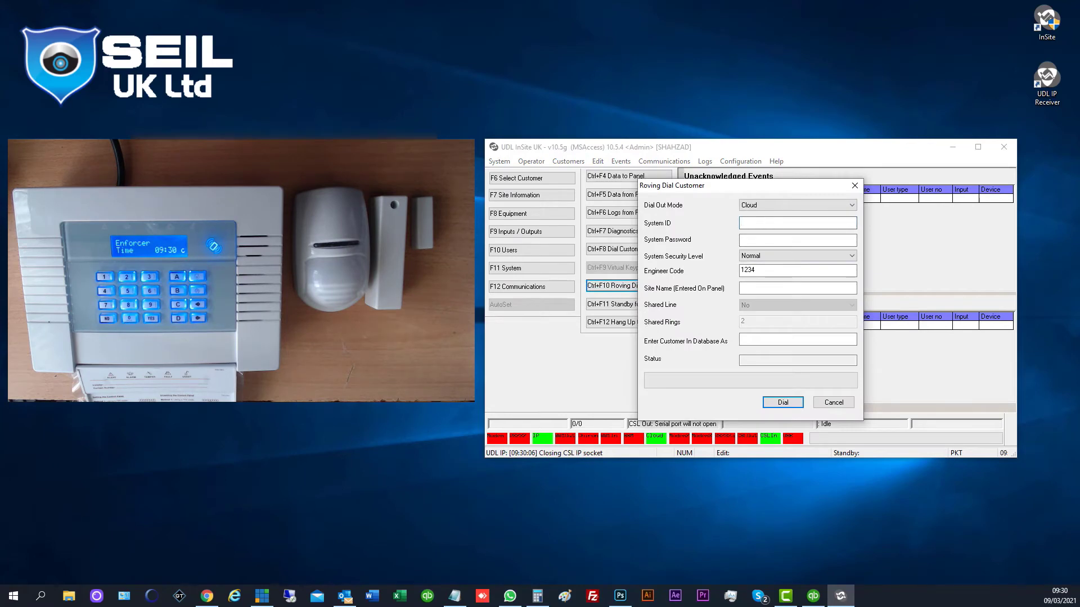
pyautogui.hotkey('alt', 'Tab')
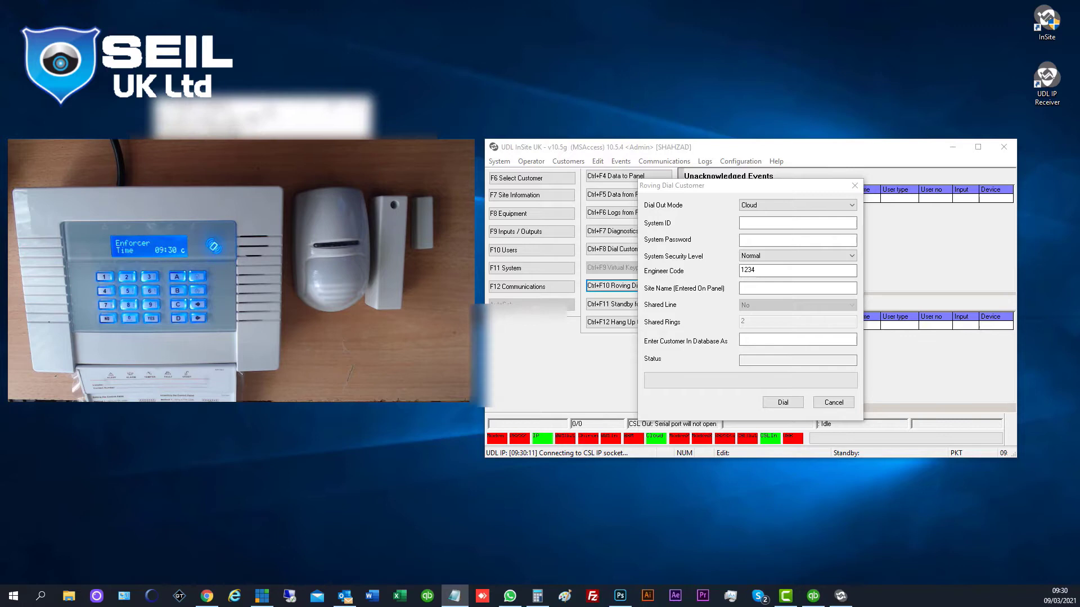
pyautogui.moveTo(367, 217); pyautogui.dragTo(593, 323)
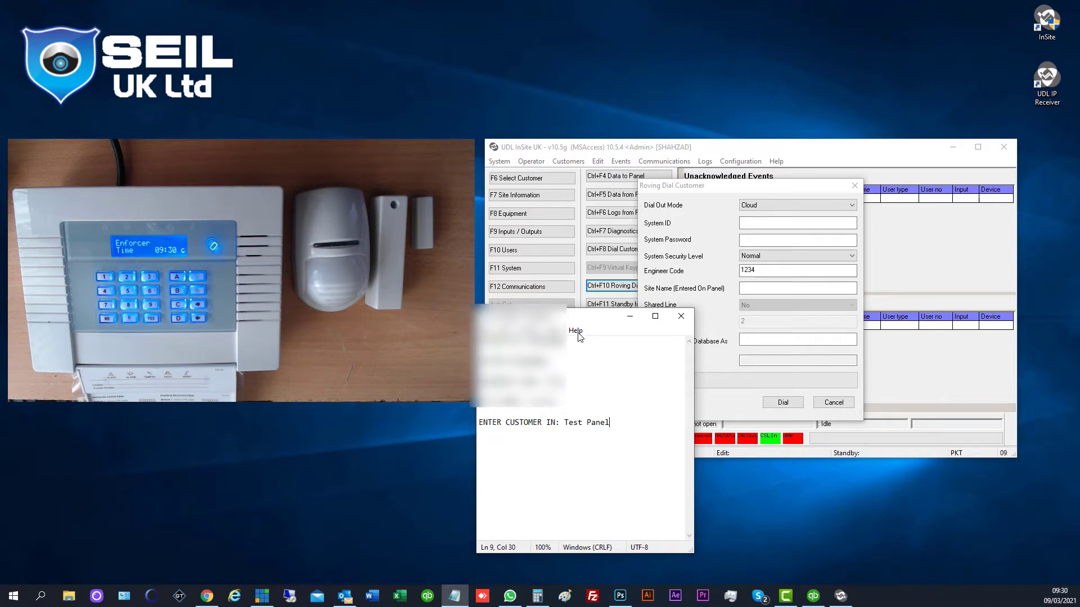
pyautogui.moveTo(568, 345); pyautogui.dragTo(532, 340)
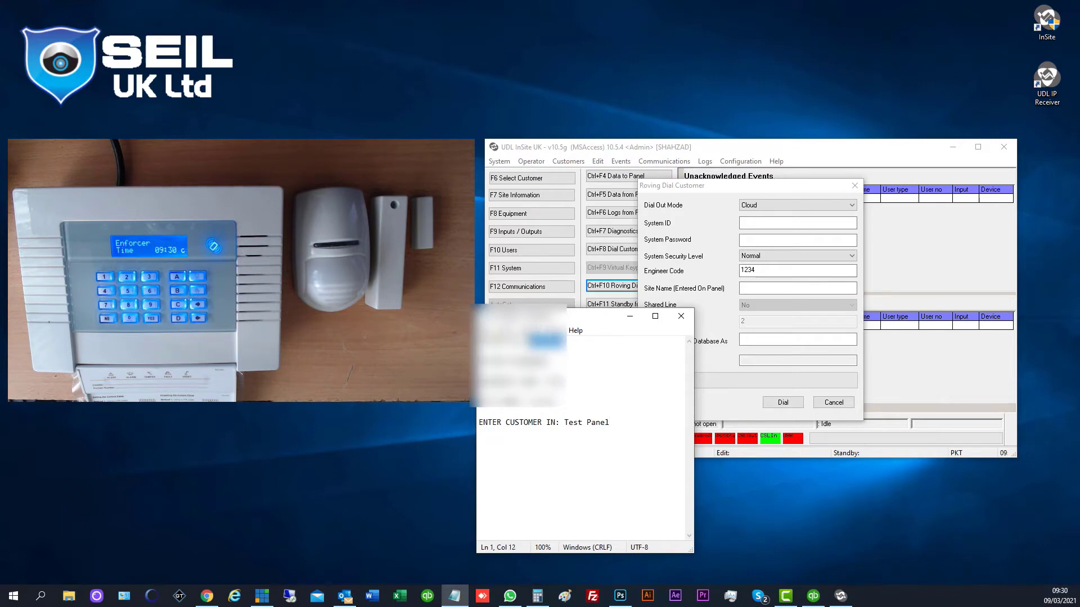
pyautogui.rightClick(532, 340)
pyautogui.click(566, 376)
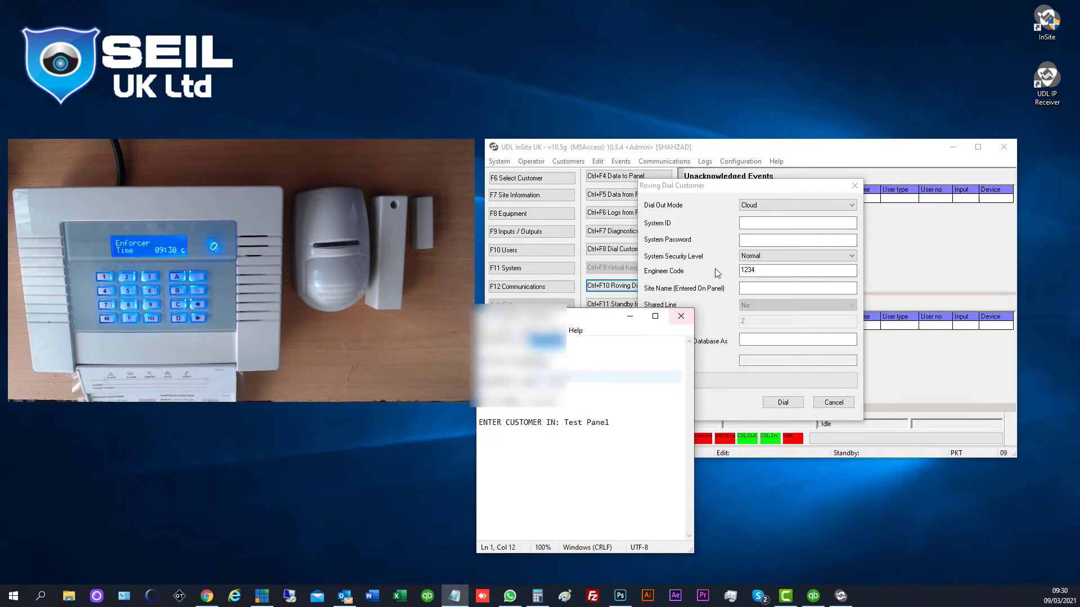
# - Paste the copied ID into the dial form's System ID field
pyautogui.click(748, 224)
pyautogui.rightClick(755, 222)
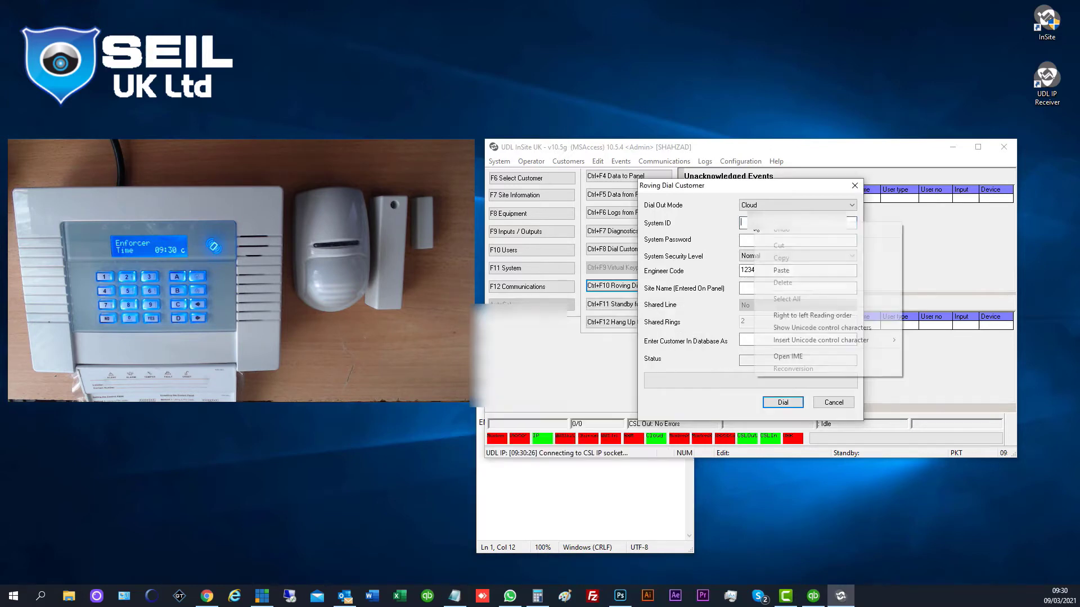
pyautogui.click(779, 270)
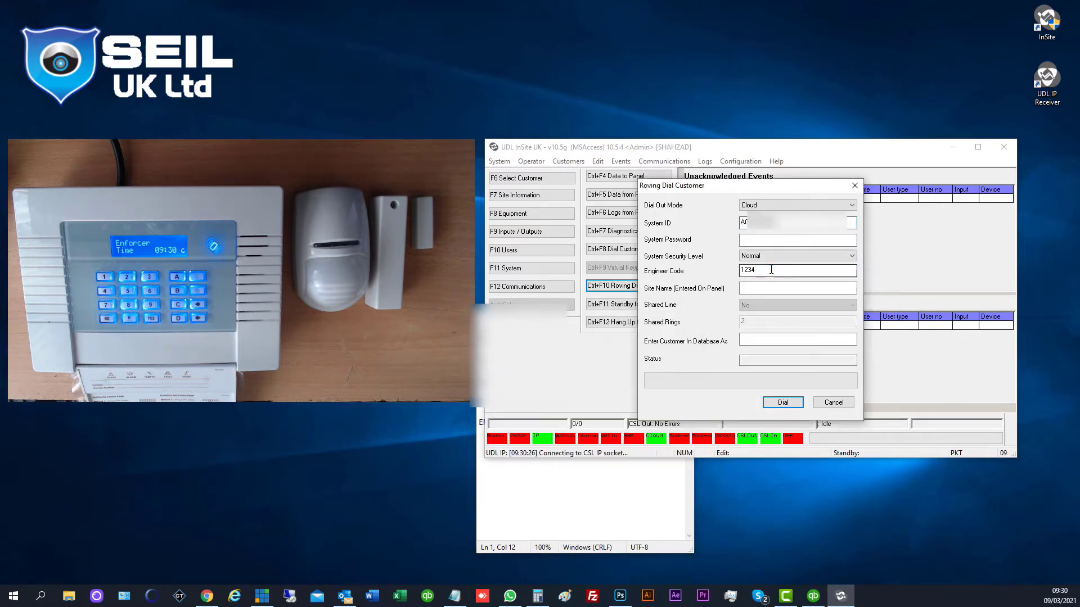
pyautogui.click(620, 501)
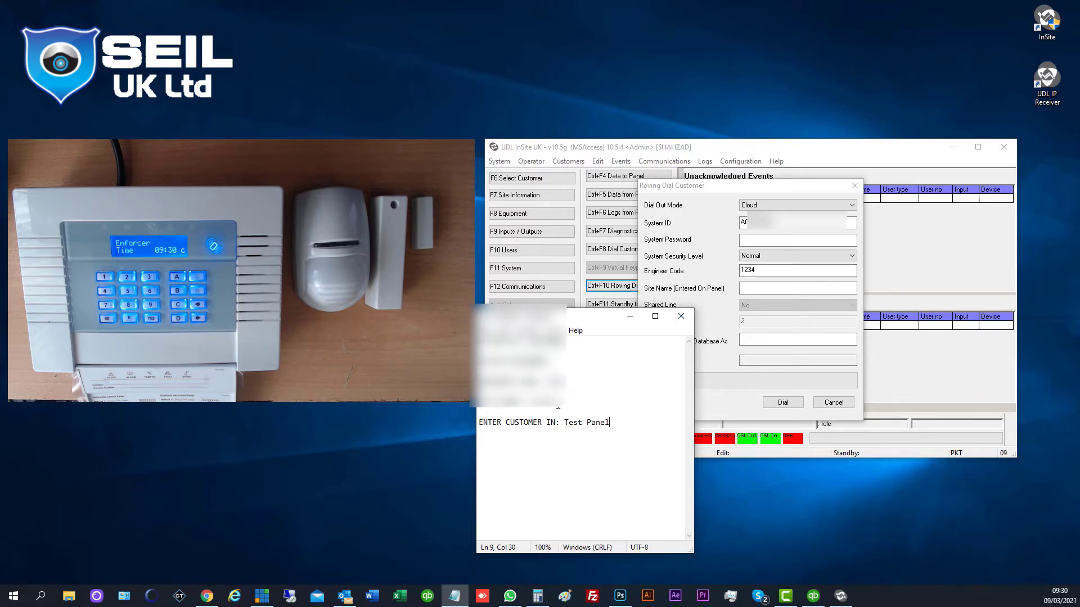
# - Copy 'insite' from the notes and paste it as the Site Name
pyautogui.moveTo(557, 403); pyautogui.dragTo(529, 402)
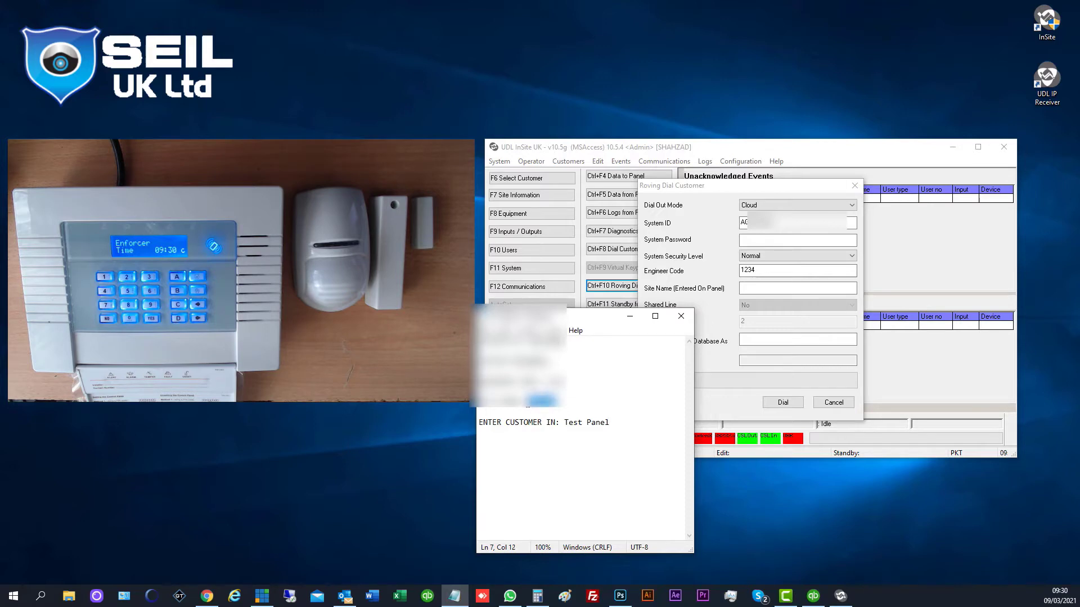
pyautogui.rightClick(538, 403)
pyautogui.click(579, 440)
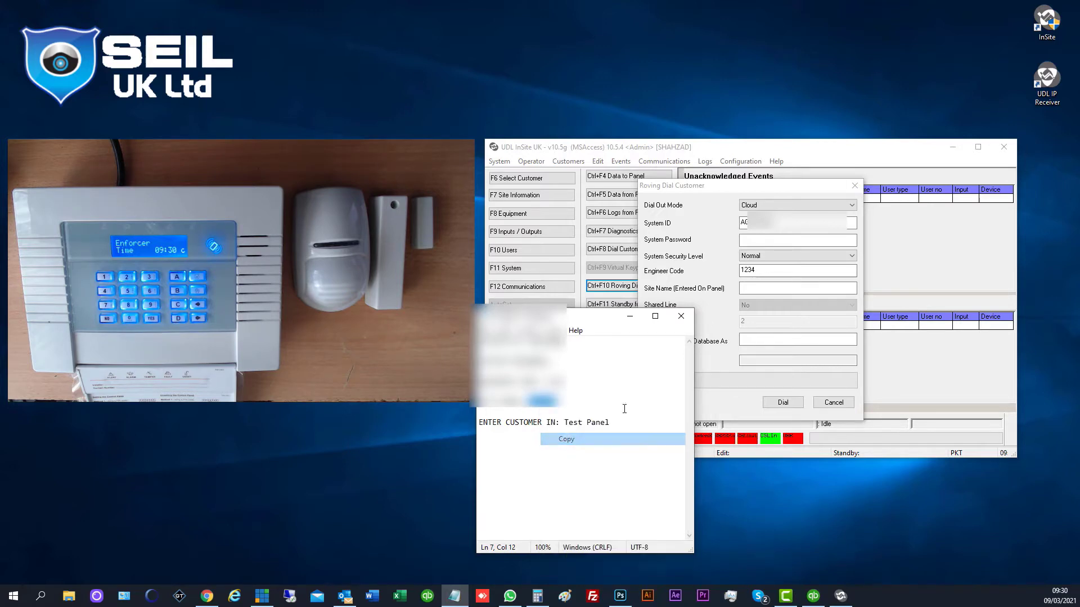
pyautogui.click(750, 289)
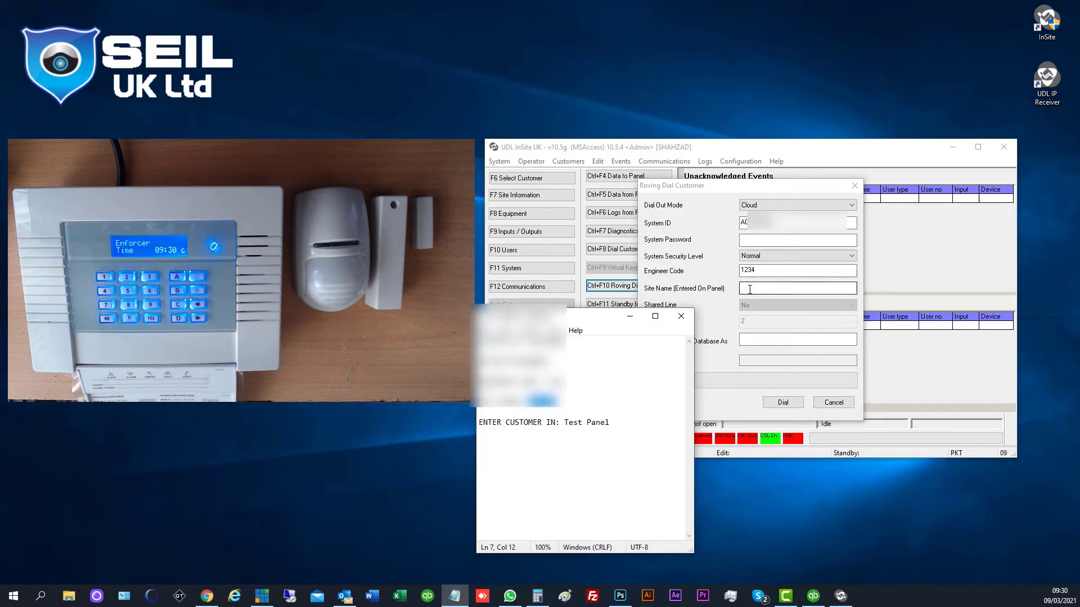
pyautogui.click(749, 288)
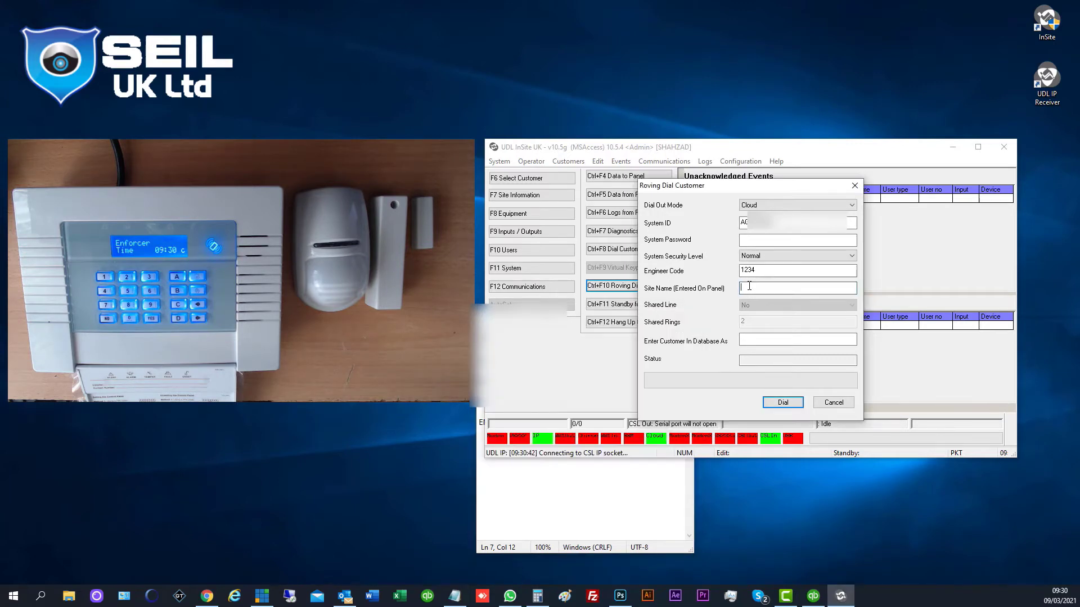
pyautogui.rightClick(748, 286)
pyautogui.click(777, 334)
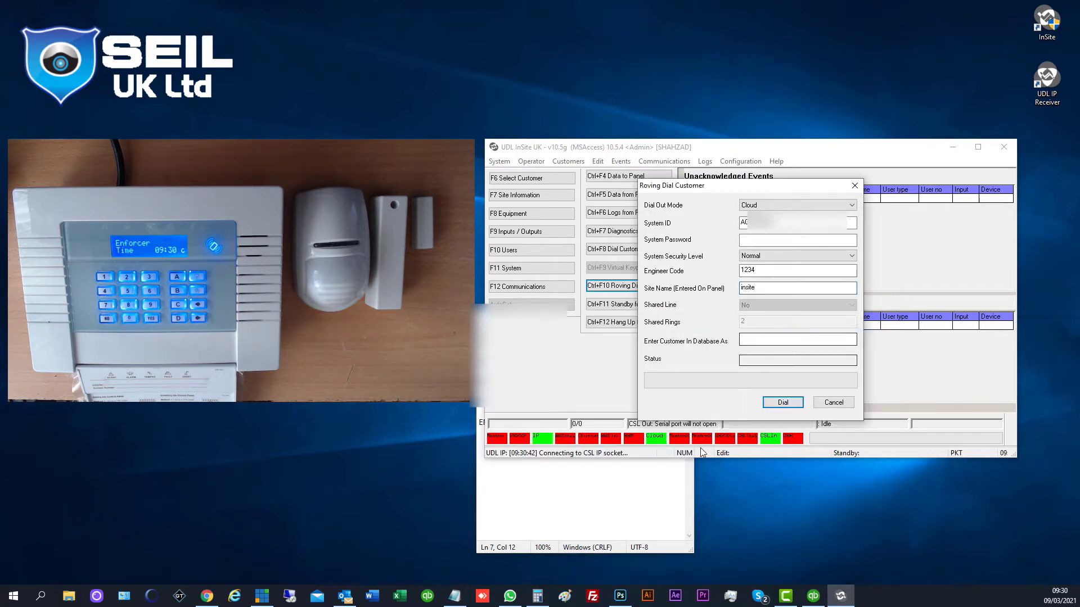
pyautogui.click(663, 493)
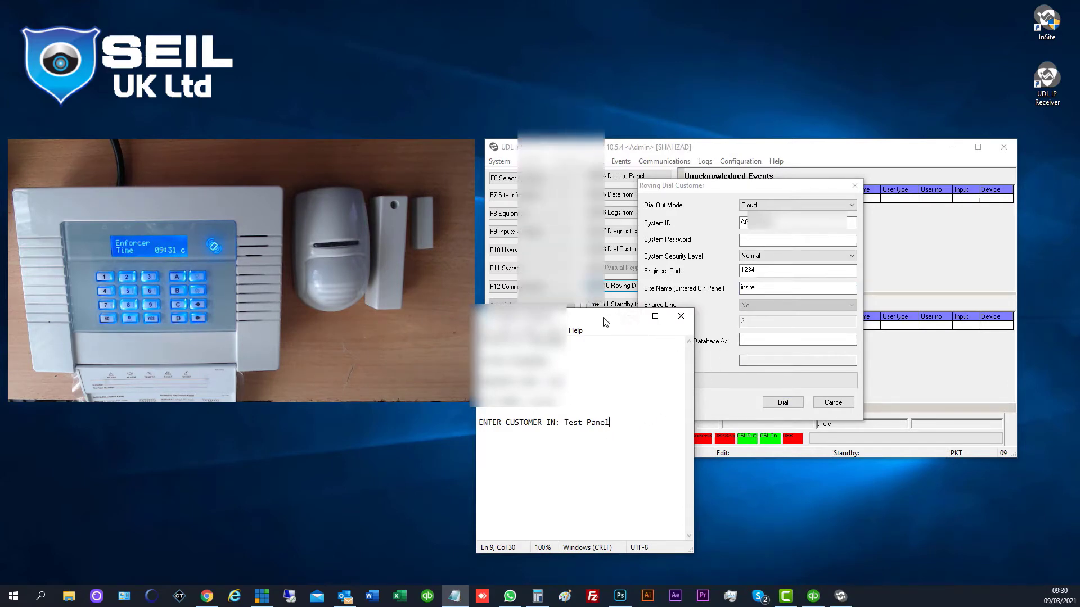
# - Paste 'Test Panel' as the database customer name and minimise the notes
pyautogui.moveTo(606, 323); pyautogui.dragTo(641, 81)
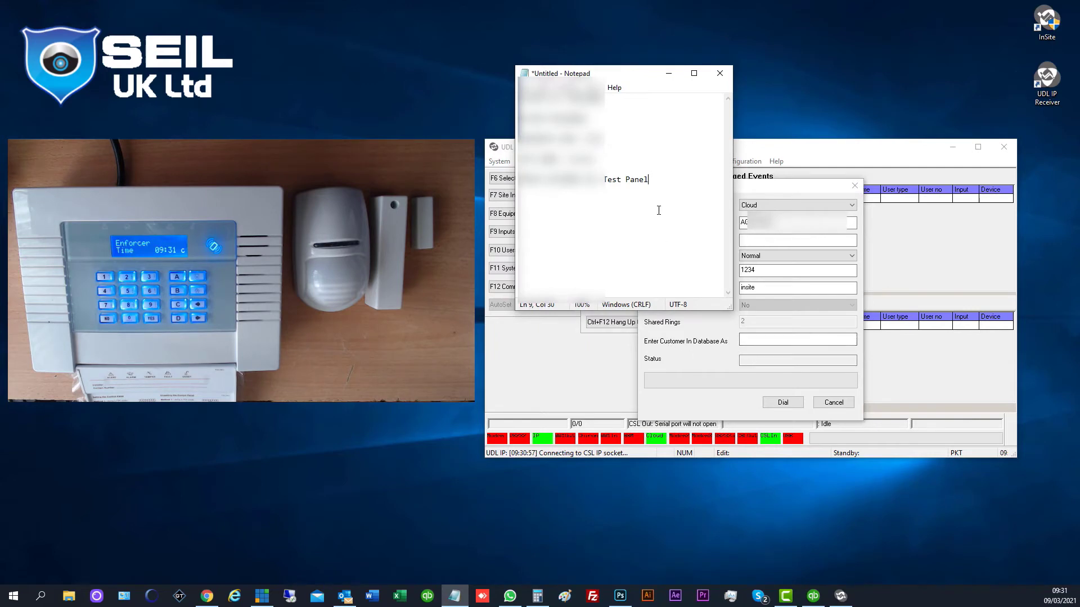
pyautogui.moveTo(650, 181); pyautogui.dragTo(606, 179)
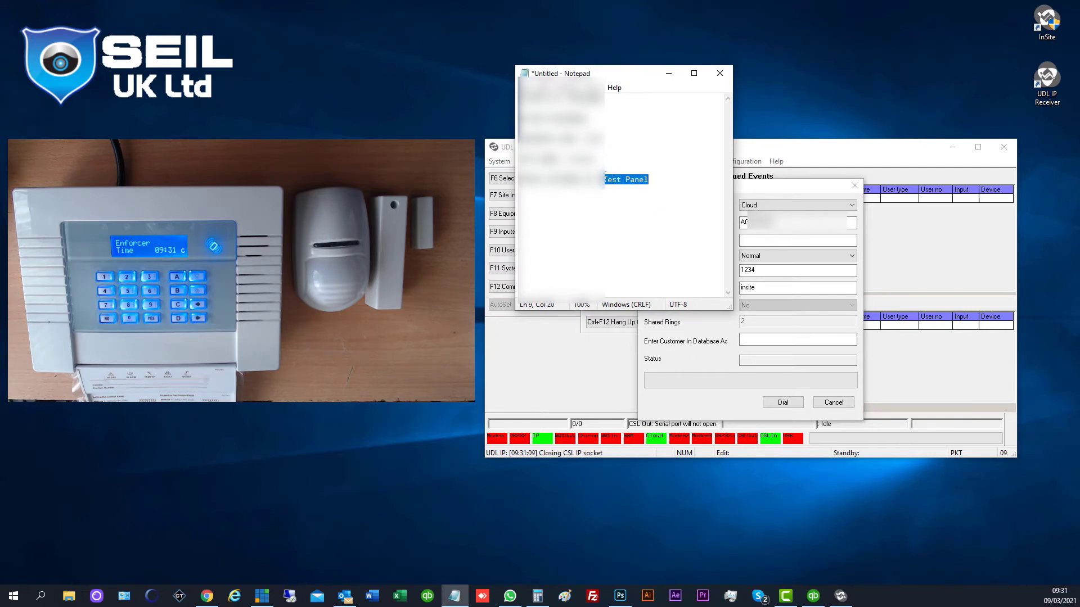
pyautogui.rightClick(610, 181)
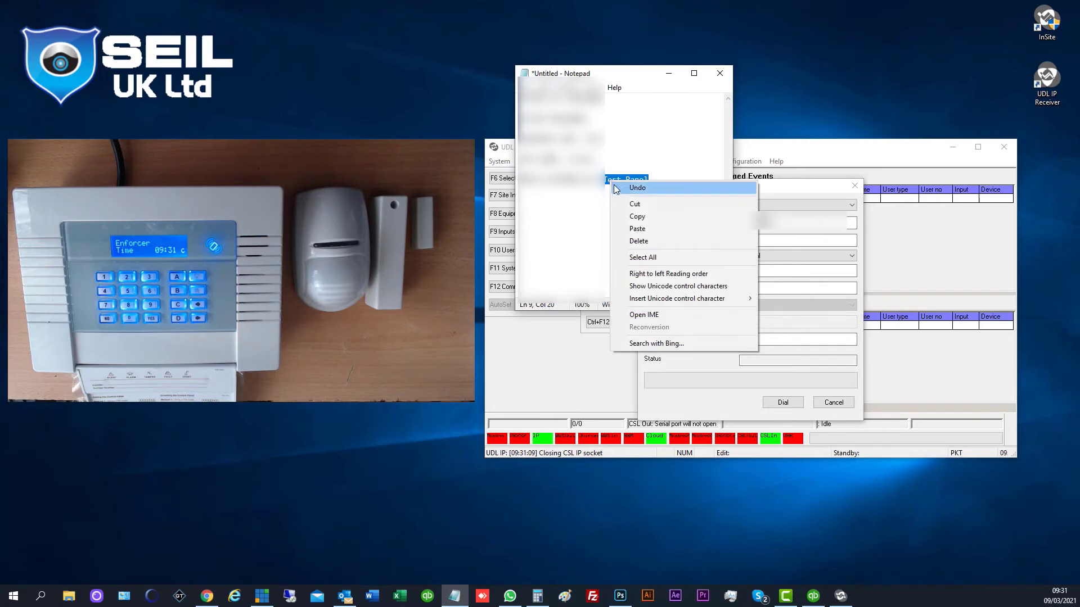
pyautogui.click(644, 213)
pyautogui.click(757, 342)
pyautogui.rightClick(757, 342)
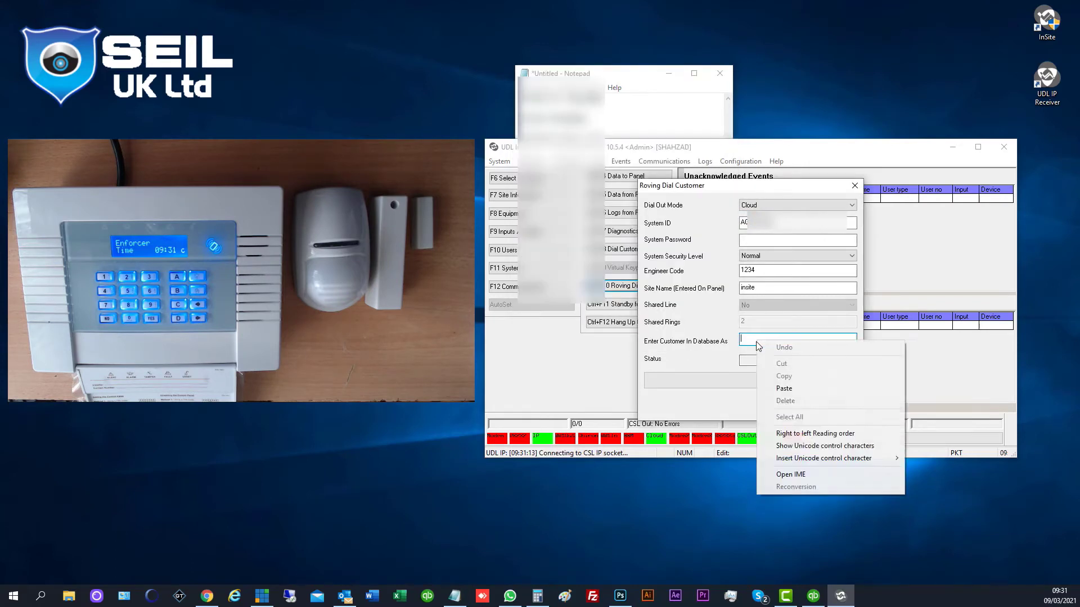
pyautogui.click(779, 387)
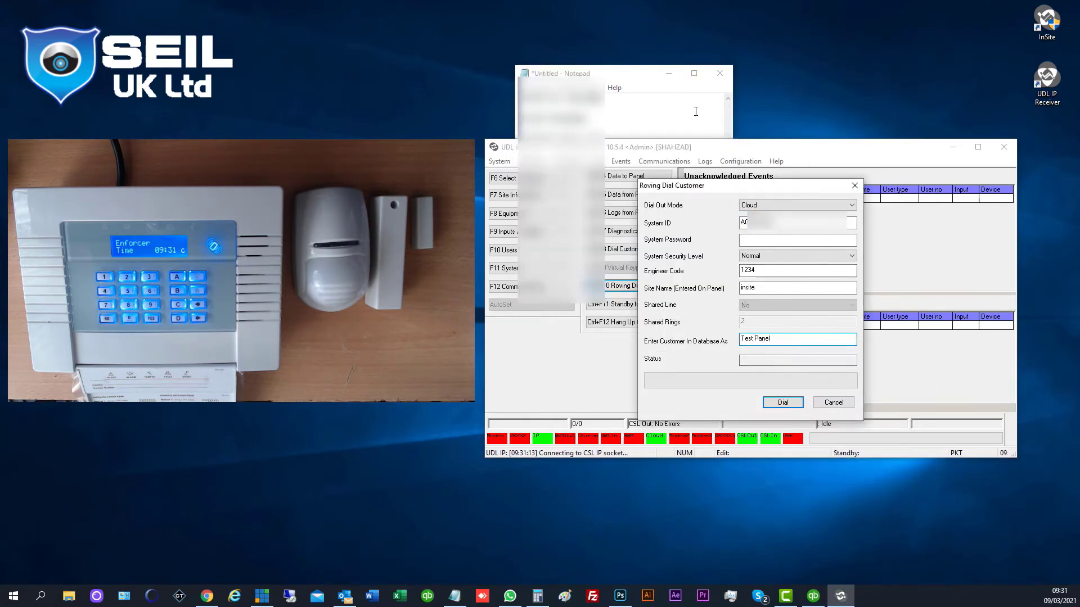
pyautogui.click(669, 73)
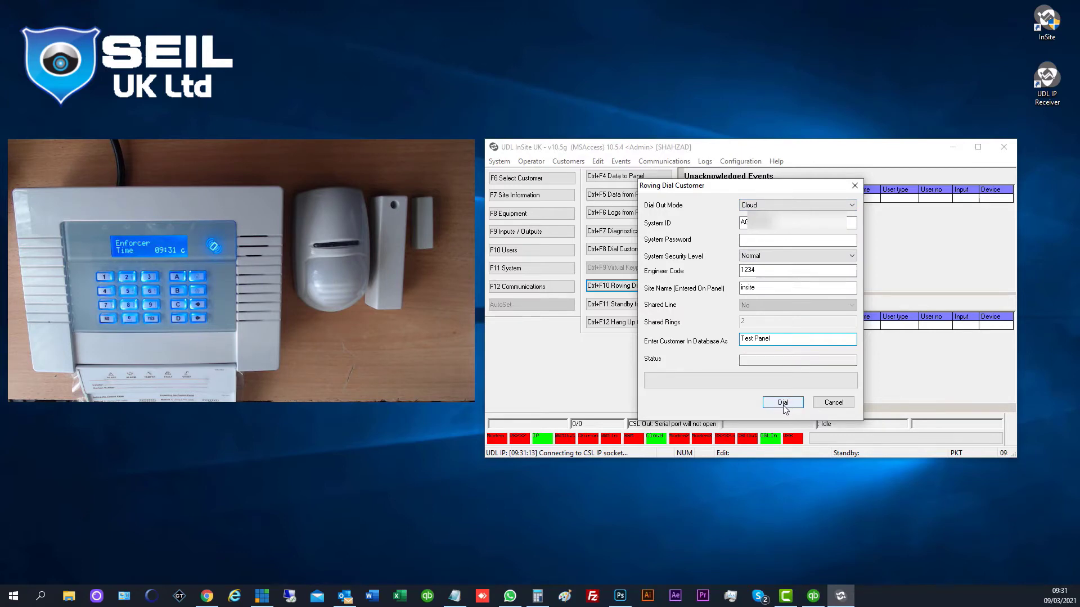
# - Dial the panel over the cloud, create the Test Panel customer and acknowledge the finished upload
pyautogui.click(782, 403)
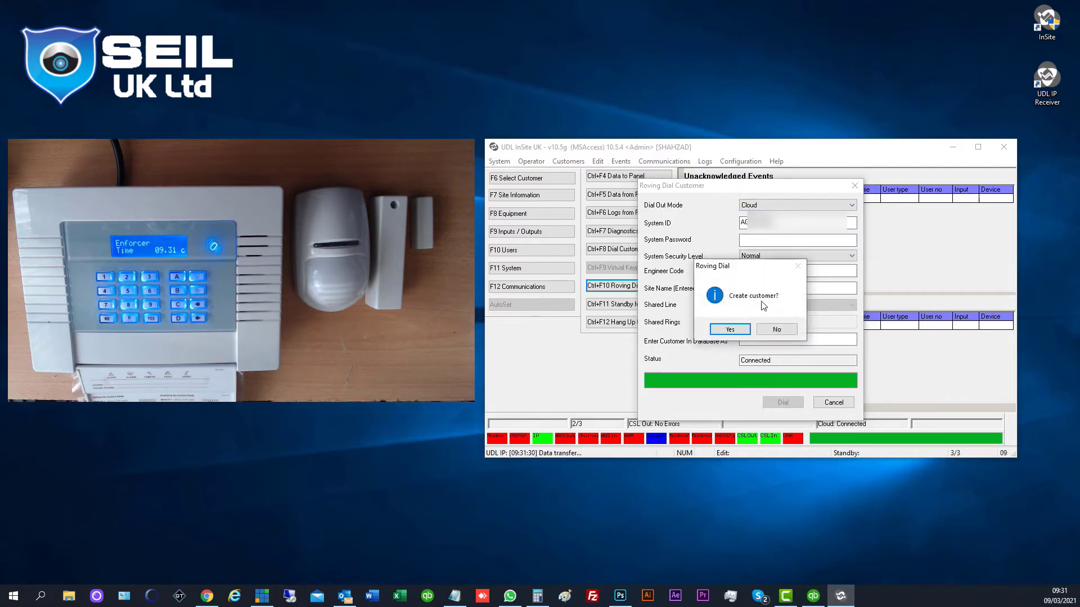
pyautogui.click(730, 330)
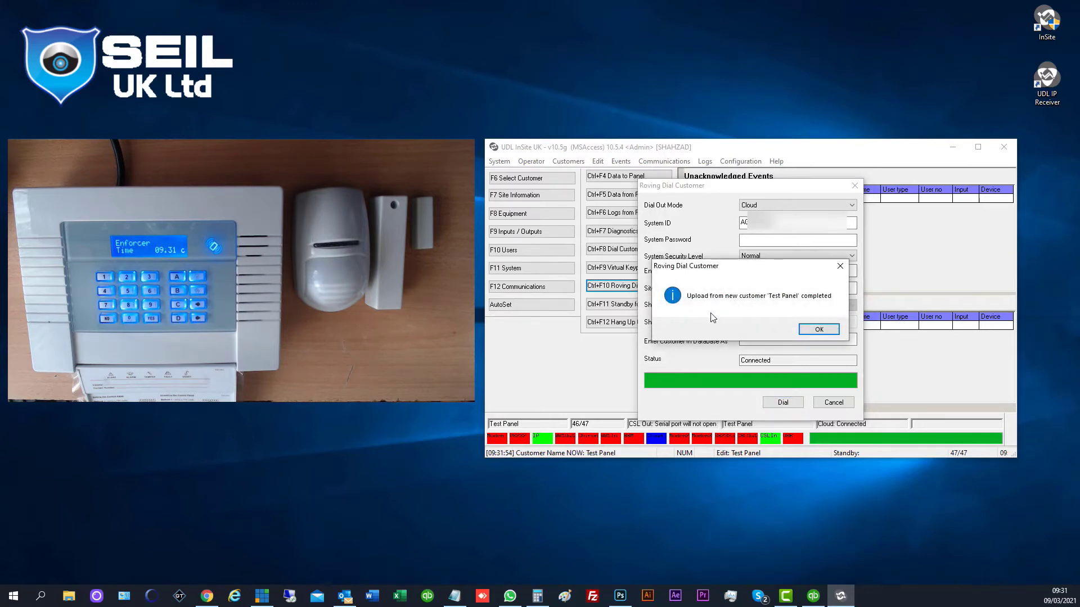
pyautogui.click(819, 330)
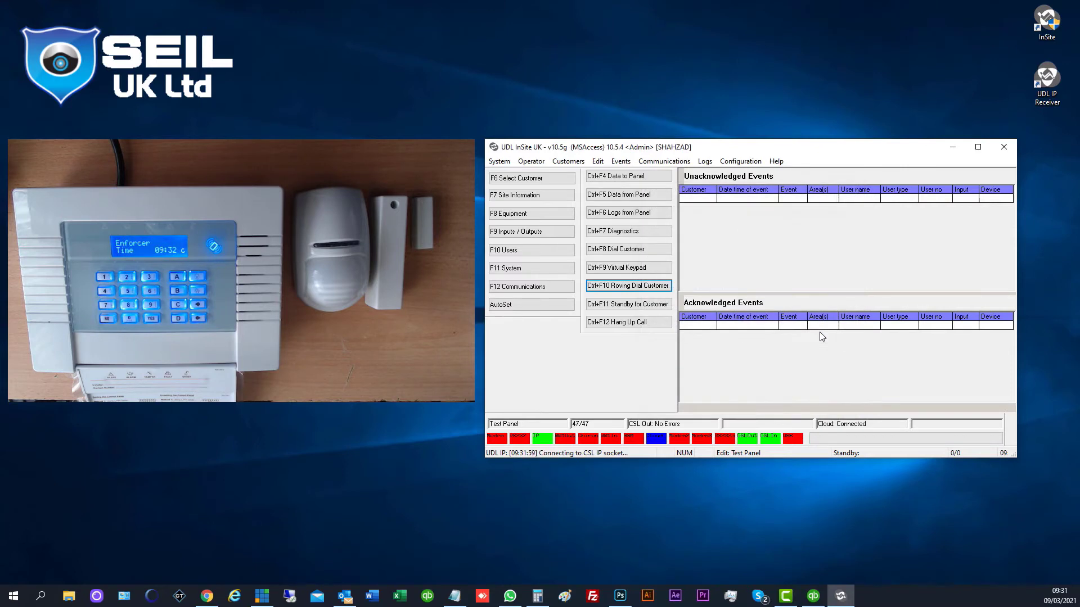
# - Retrieve Data from Panel for Test Panel, then view its Enforcer Equipment settings
pyautogui.click(644, 196)
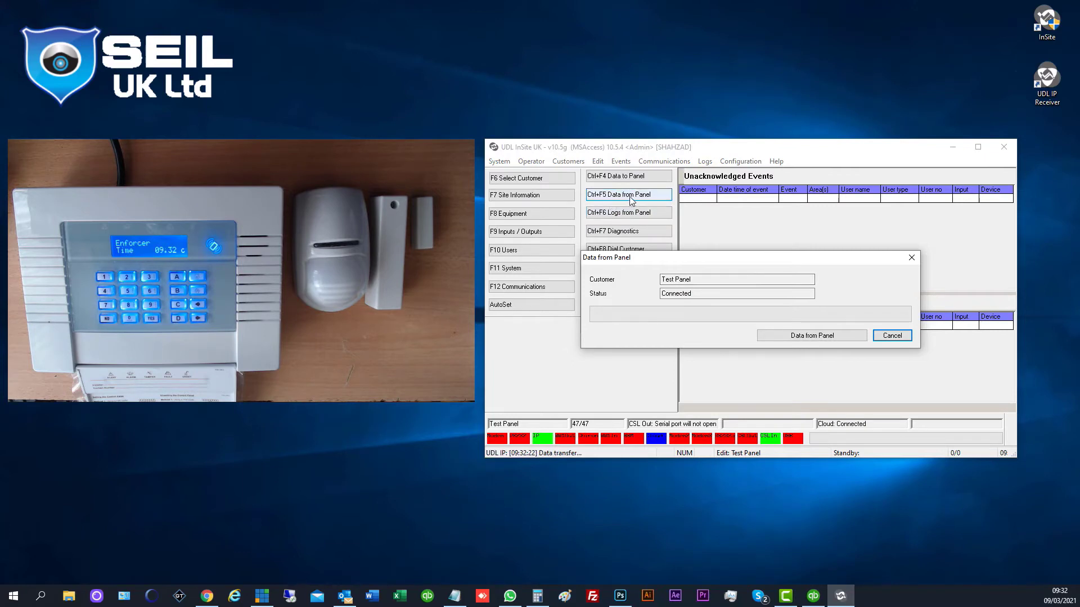
pyautogui.click(813, 336)
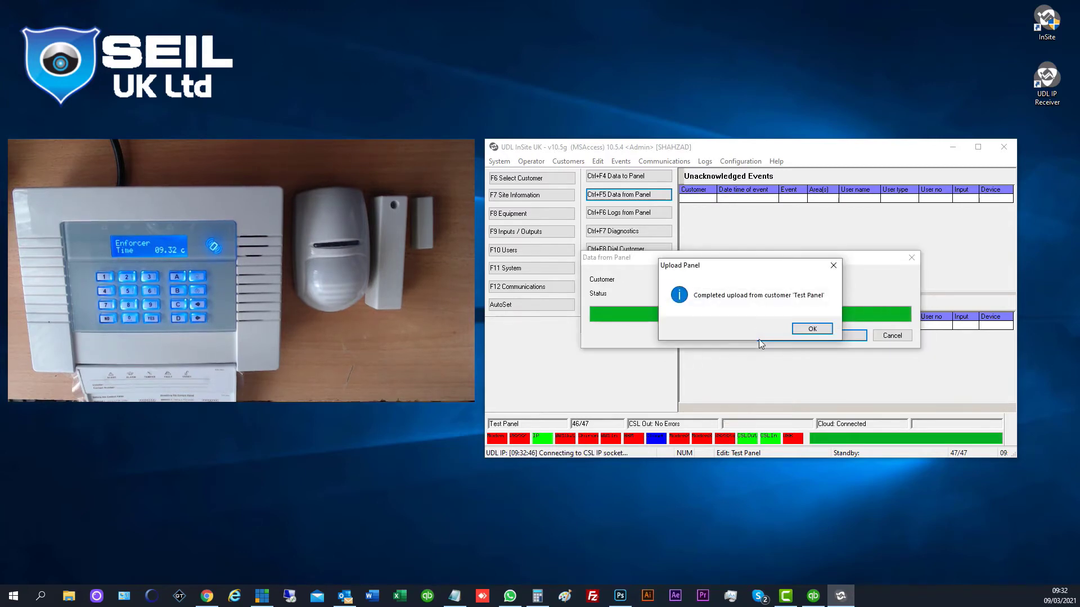
pyautogui.click(814, 331)
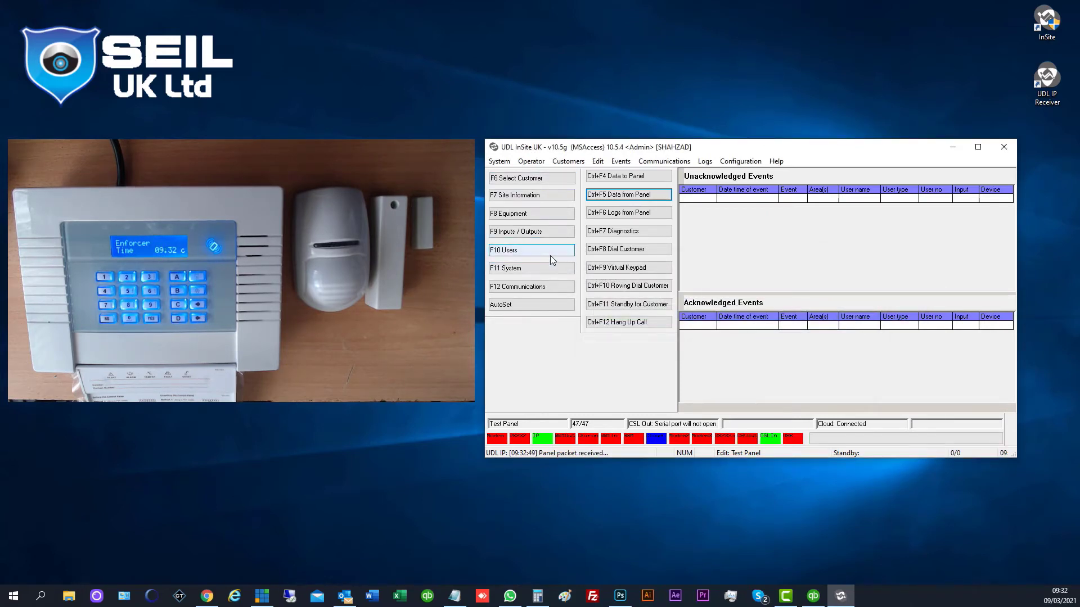
pyautogui.click(514, 215)
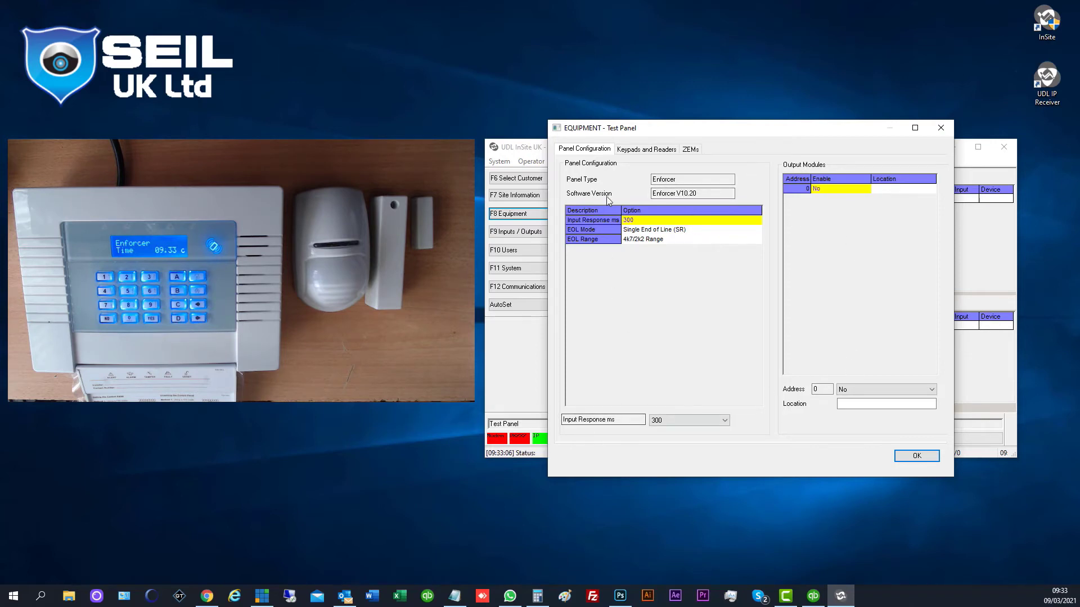
# - Check the Keypads and Readers and ZEMs tabs, then close Equipment with OK
pyautogui.click(648, 150)
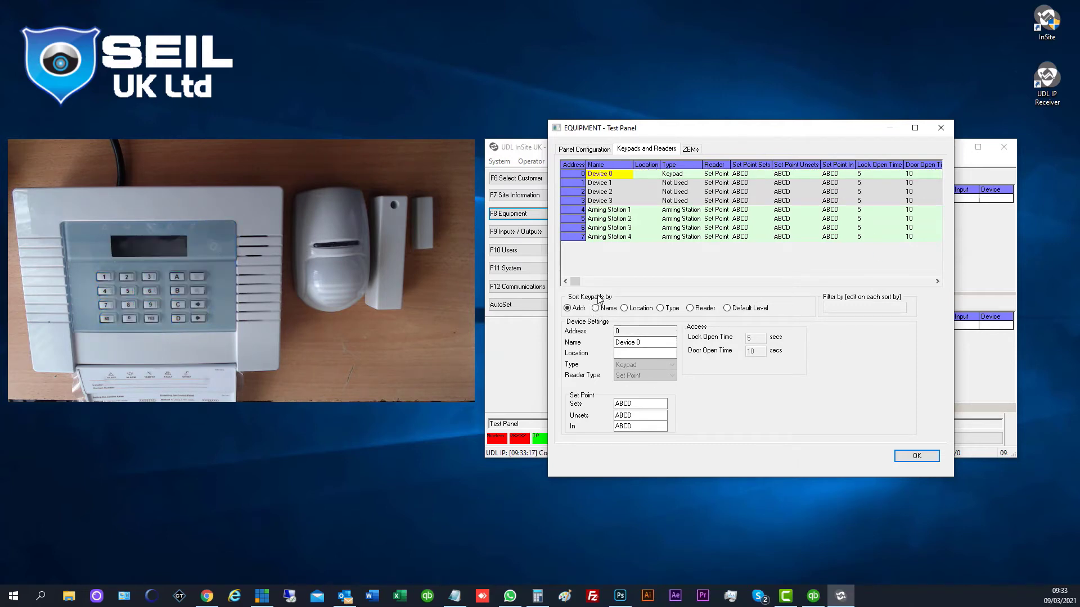
pyautogui.click(690, 149)
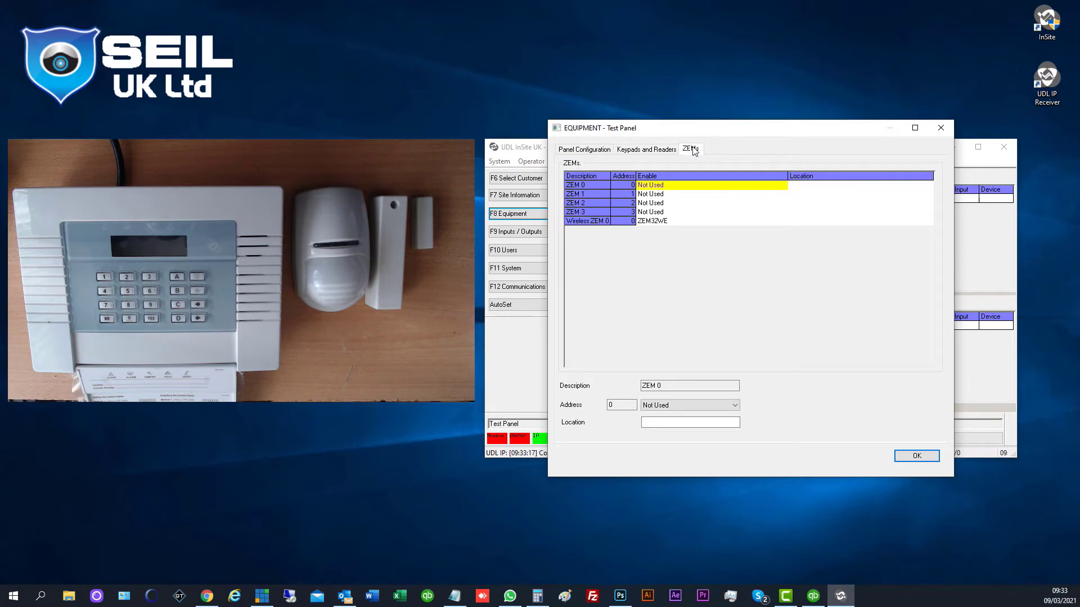
pyautogui.click(584, 149)
pyautogui.click(916, 456)
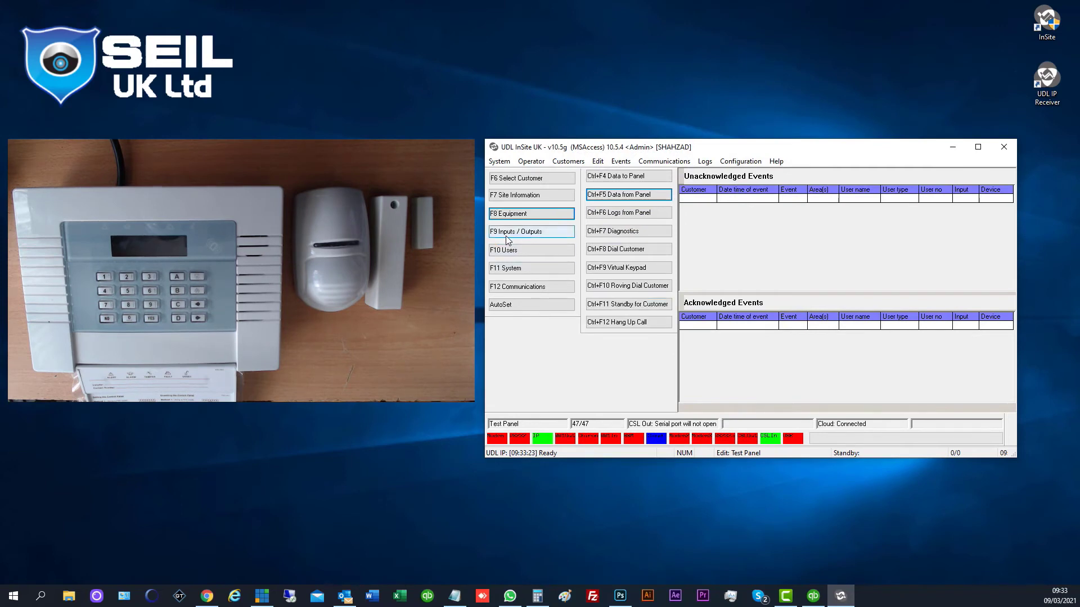
pyautogui.click(509, 210)
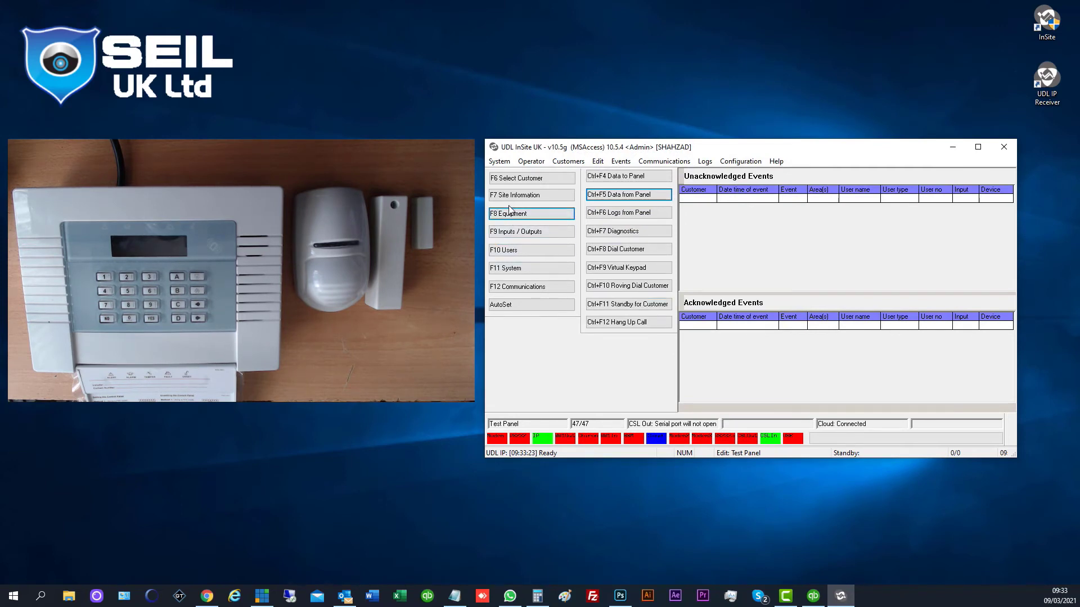
pyautogui.click(526, 235)
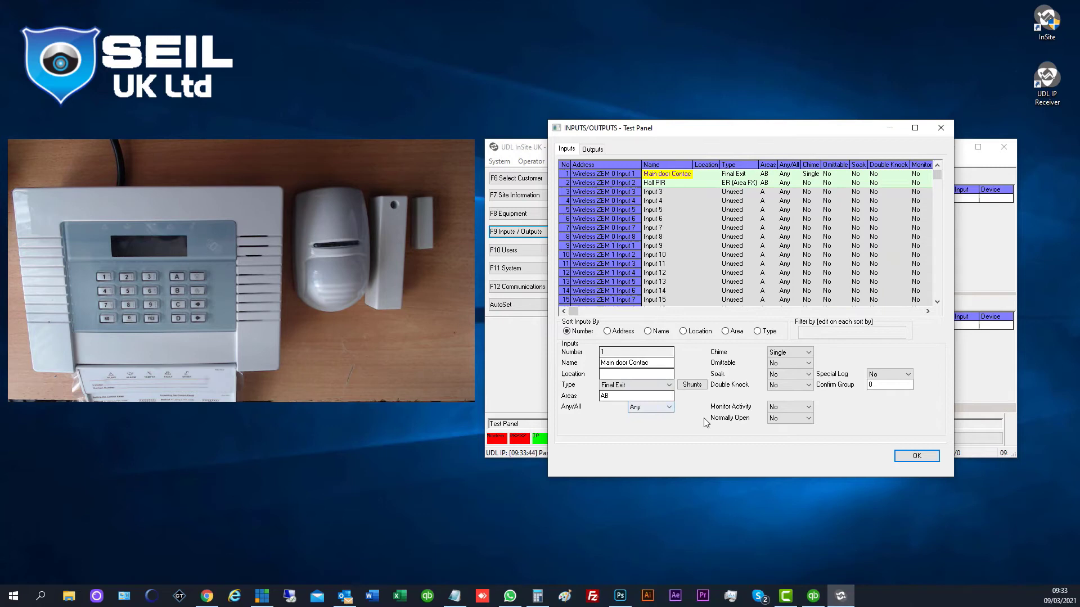
pyautogui.click(916, 456)
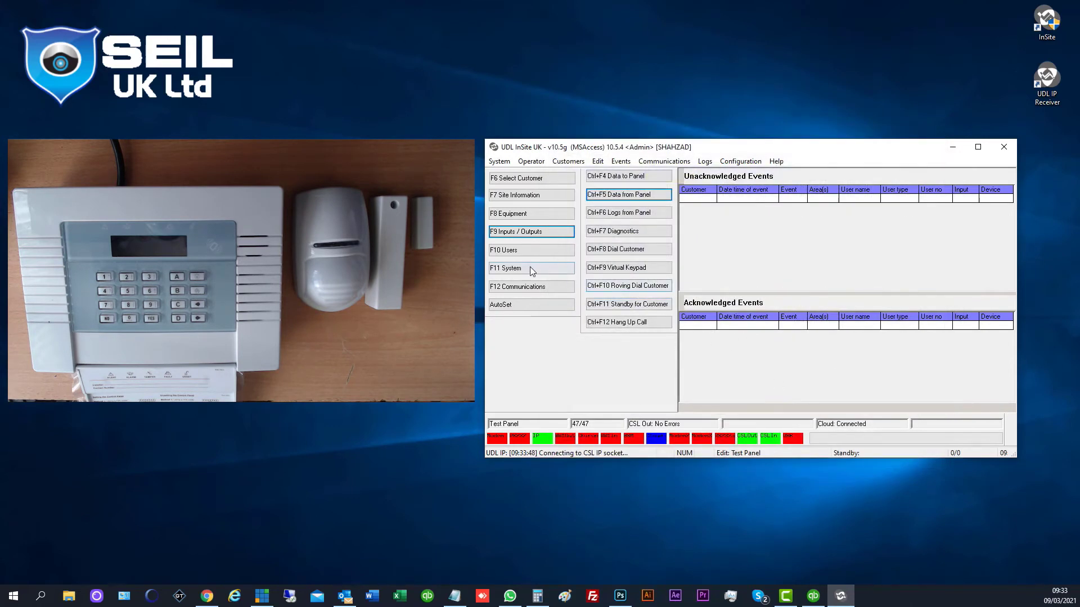
pyautogui.click(516, 255)
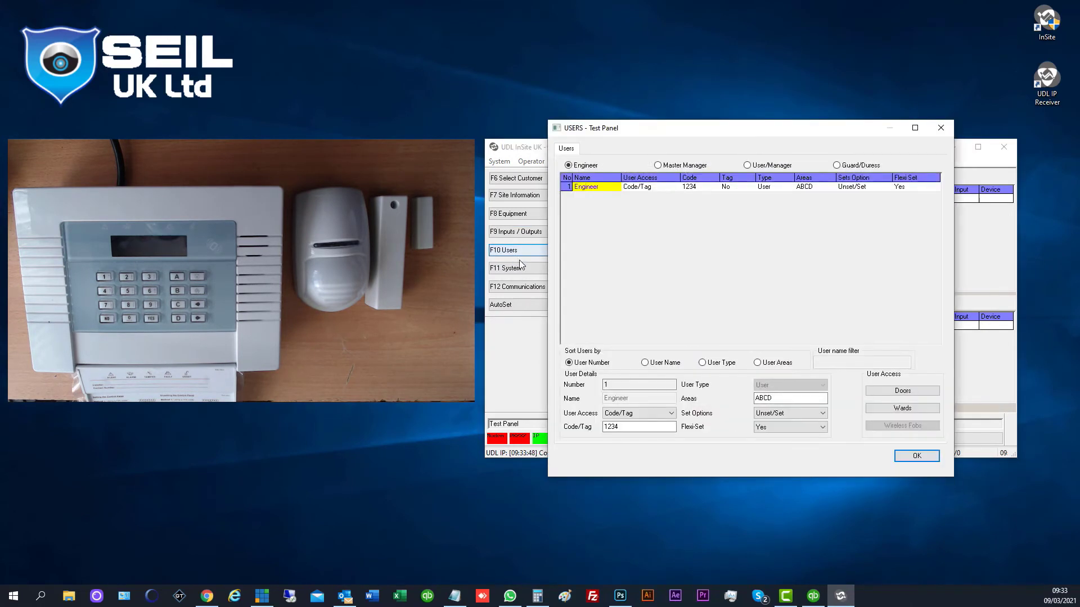
pyautogui.doubleClick(623, 428)
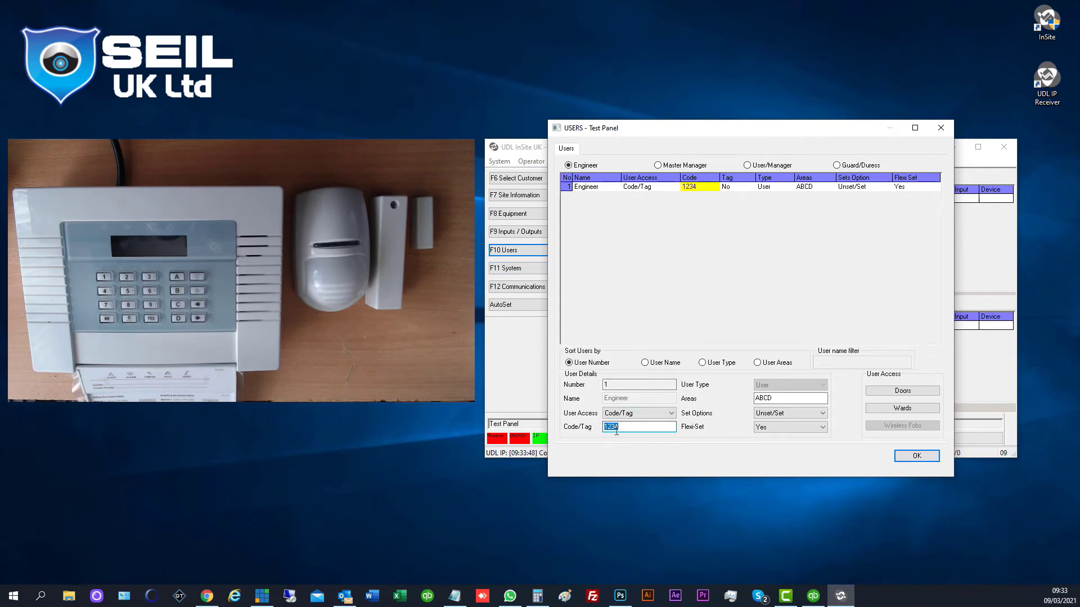
pyautogui.click(657, 165)
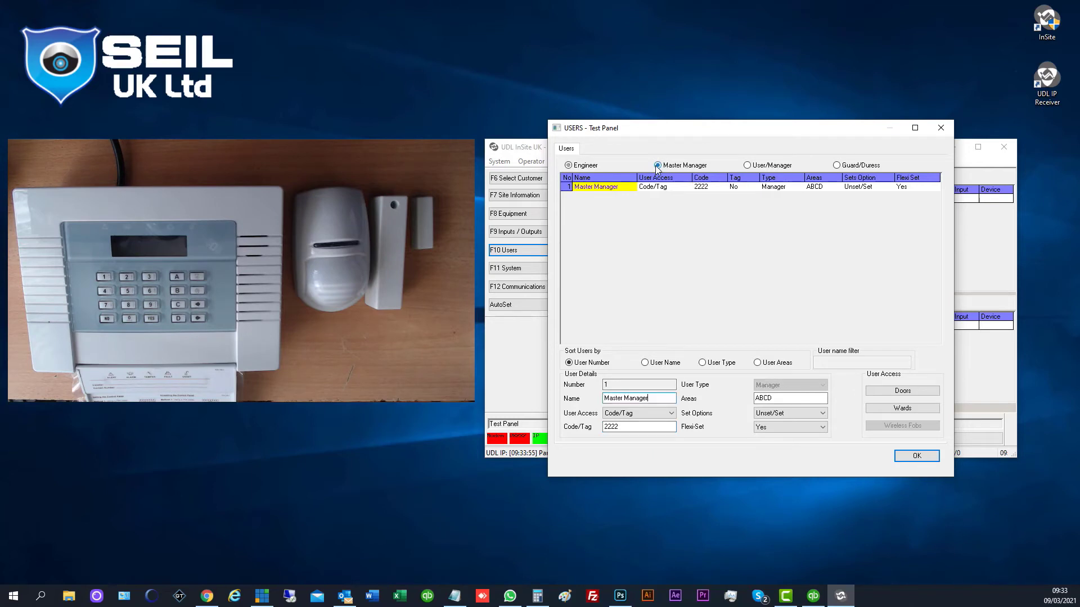
pyautogui.doubleClick(619, 428)
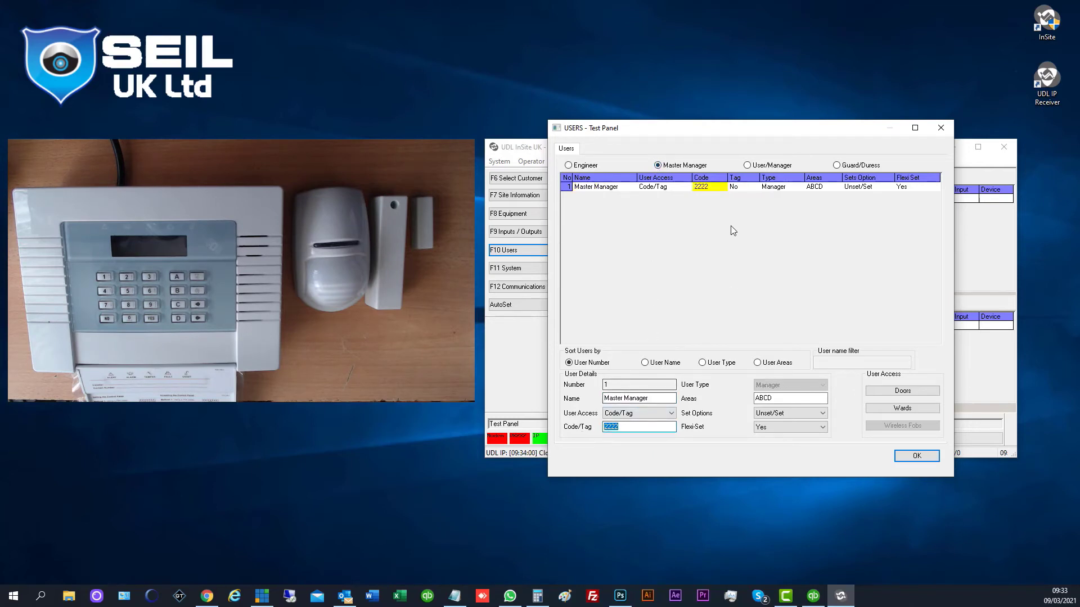
pyautogui.click(747, 165)
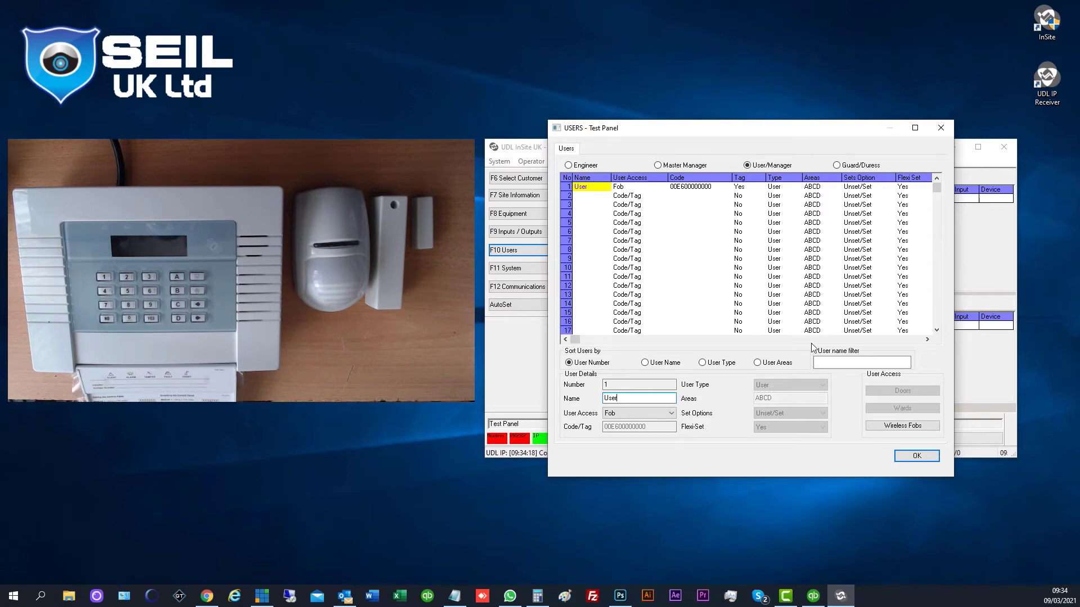
pyautogui.click(917, 456)
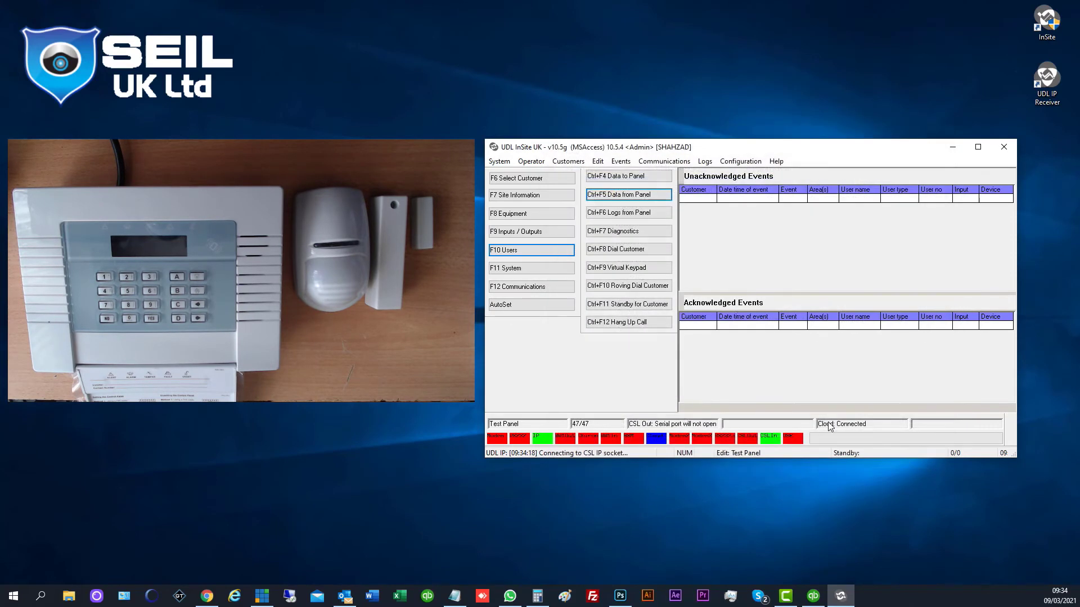
# - Review the System Displays, Timers and Volumes tabs, ending on area responses
pyautogui.click(514, 271)
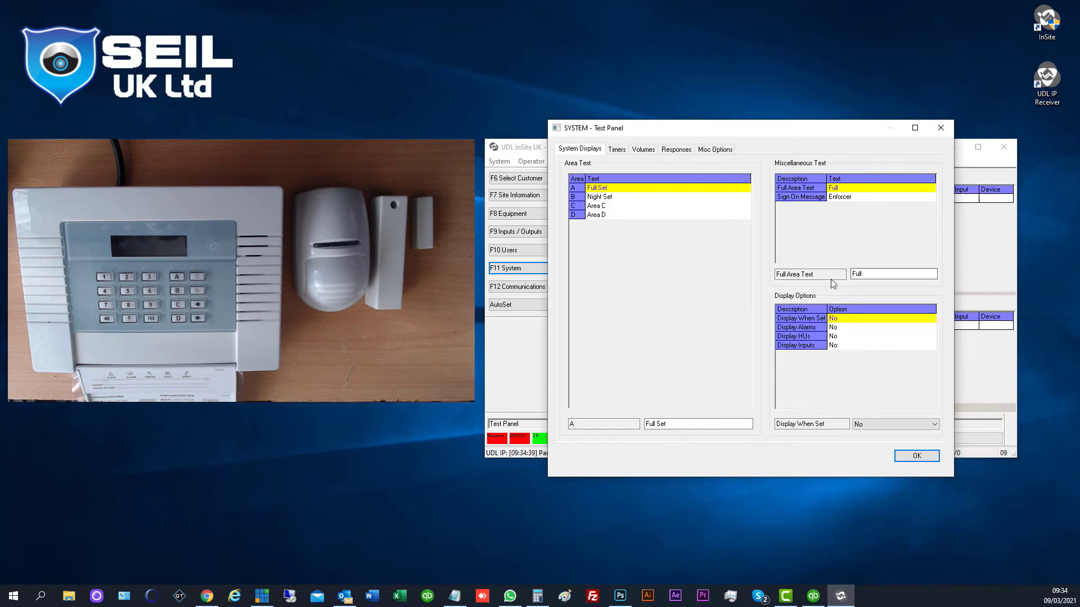
pyautogui.click(818, 272)
pyautogui.moveTo(822, 272); pyautogui.dragTo(745, 278)
pyautogui.click(617, 150)
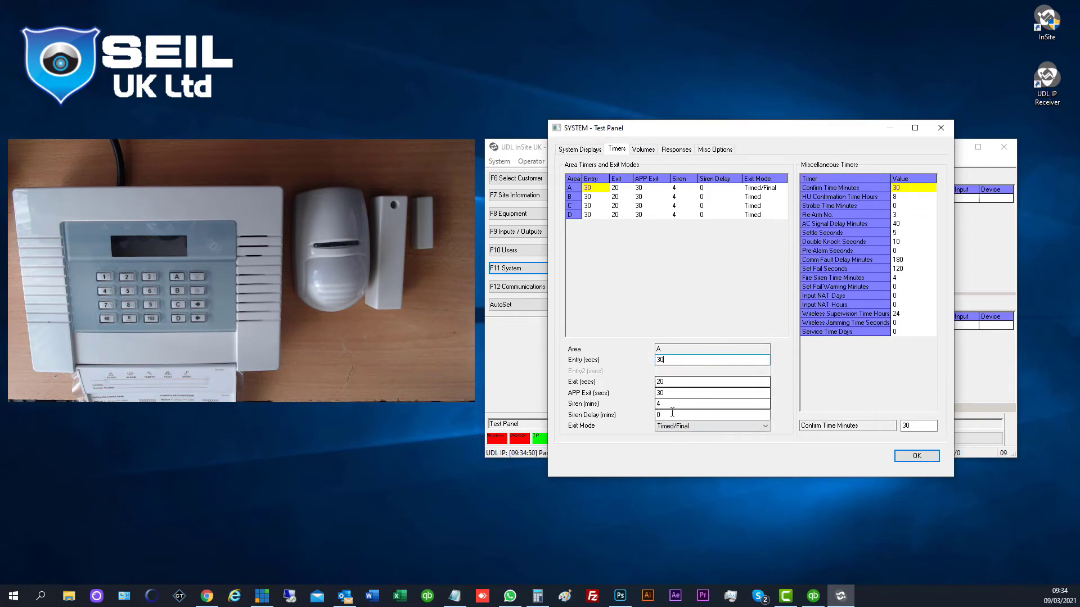
pyautogui.click(648, 150)
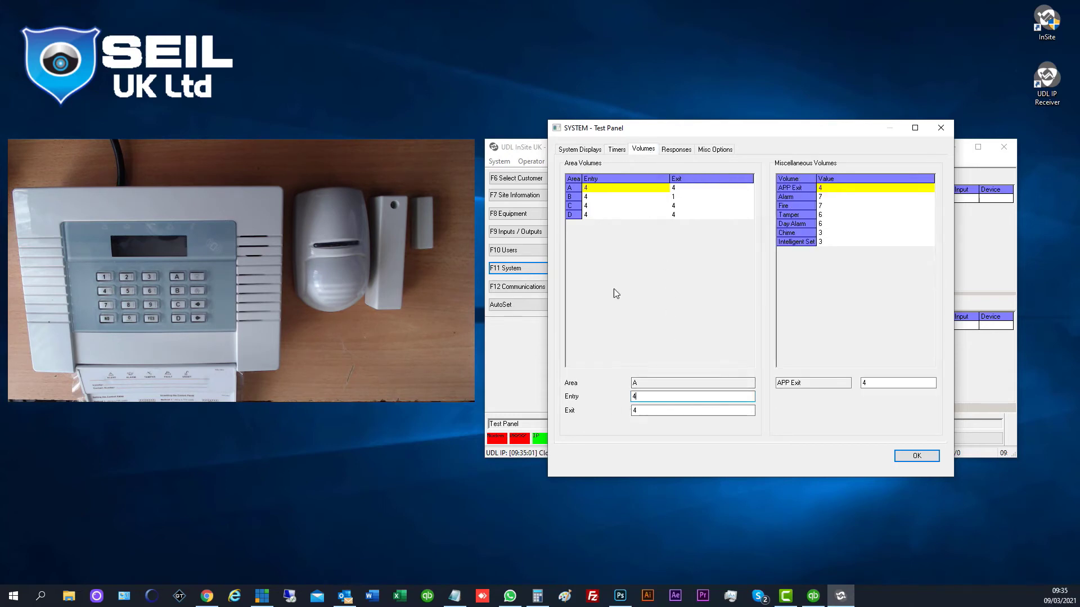
pyautogui.click(677, 150)
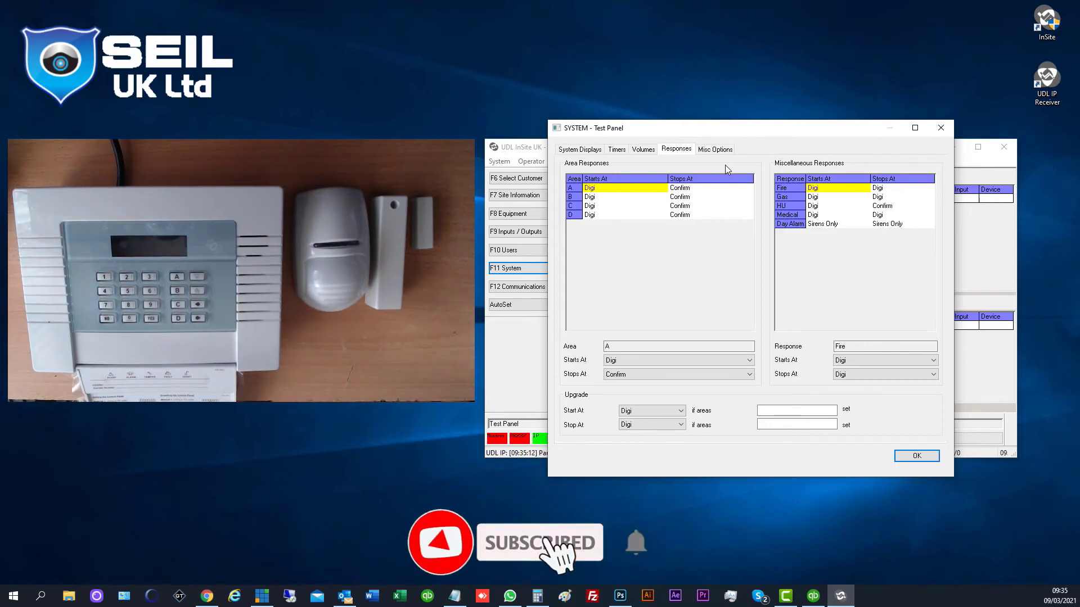
# - Scroll through the Misc Options site options list, then close the System window
pyautogui.click(714, 150)
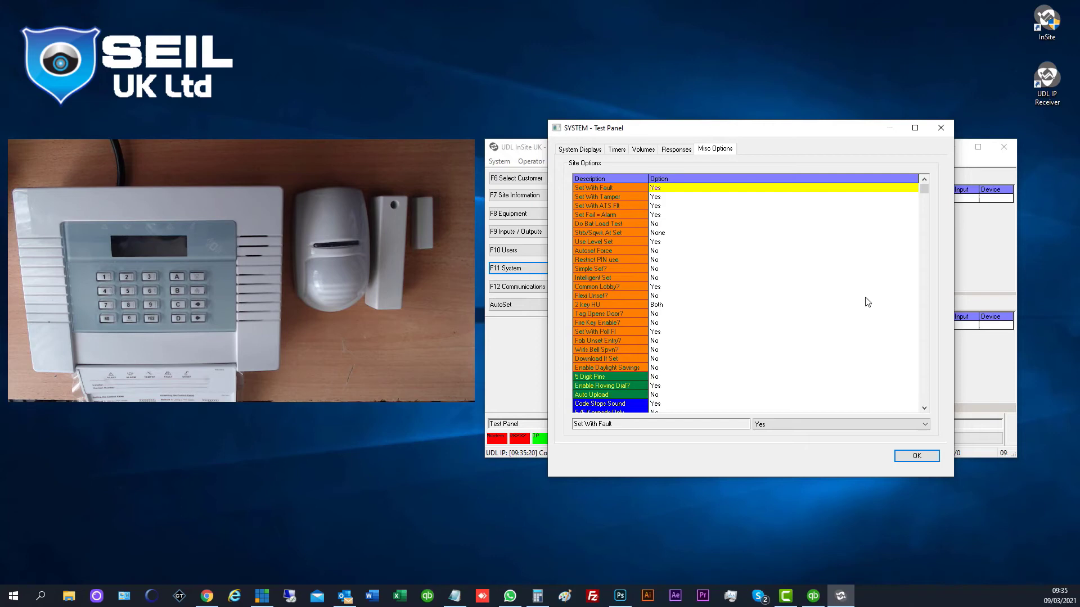
pyautogui.click(925, 408)
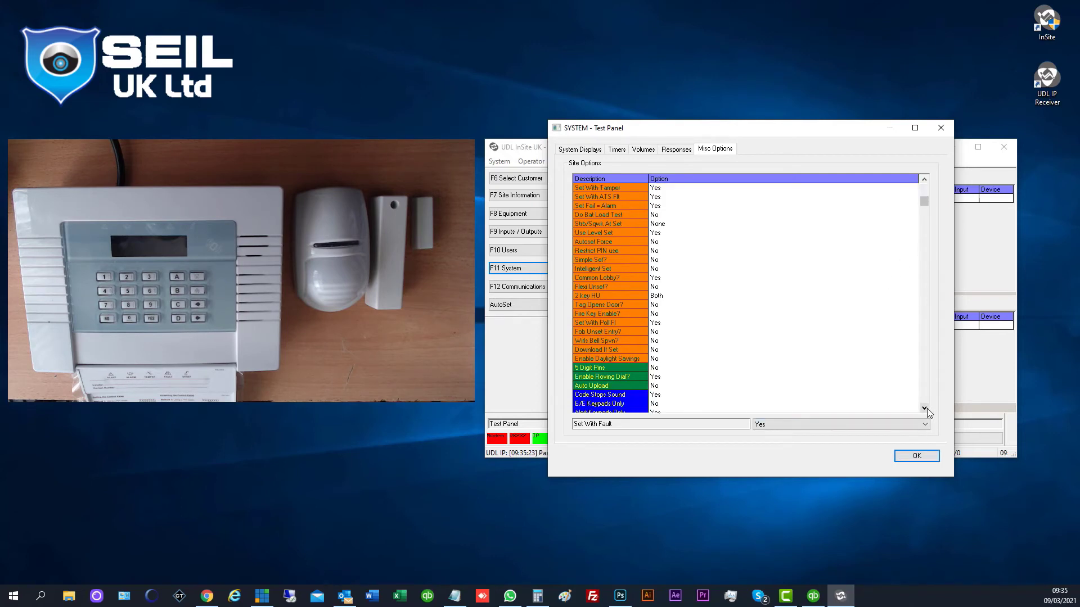
pyautogui.click(926, 408)
pyautogui.click(925, 409)
pyautogui.click(925, 409)
pyautogui.click(925, 408)
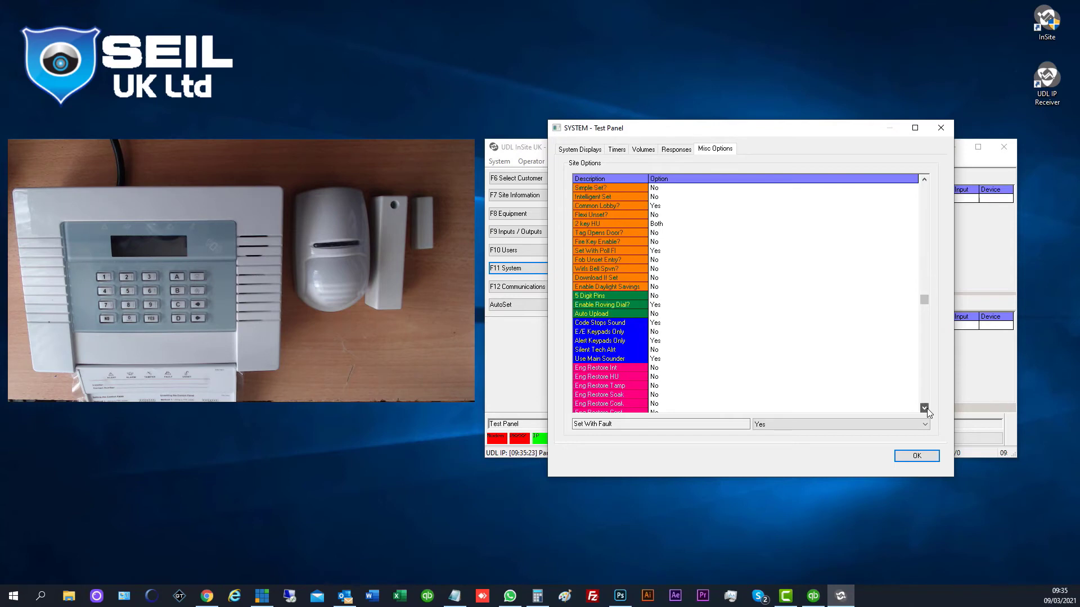
pyautogui.click(924, 409)
pyautogui.click(924, 409)
pyautogui.click(924, 408)
pyautogui.click(924, 408)
pyautogui.click(924, 408)
pyautogui.click(924, 408)
pyautogui.click(924, 409)
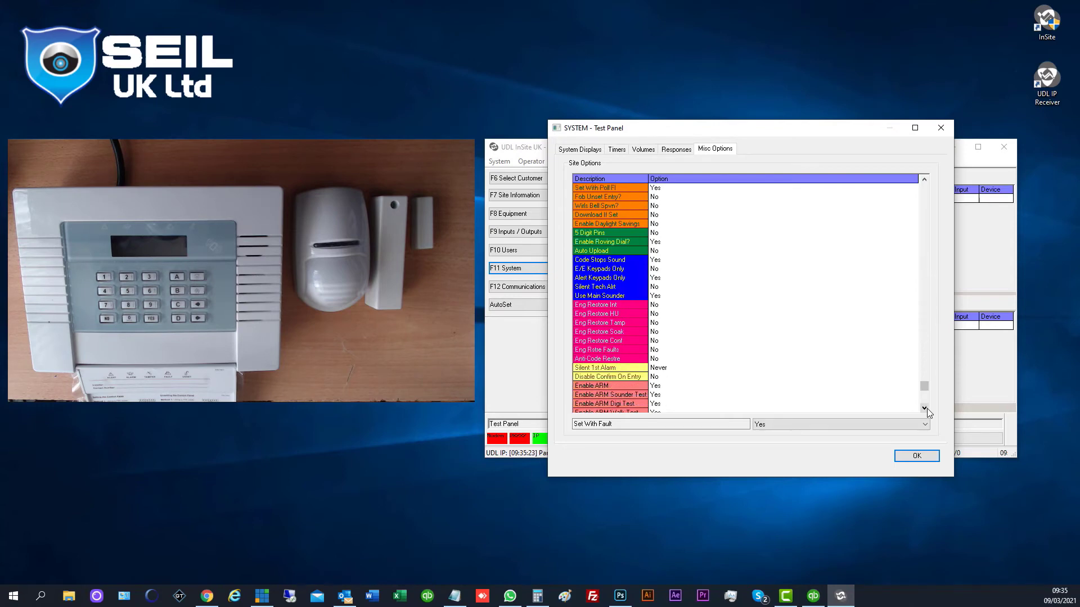
pyautogui.click(924, 408)
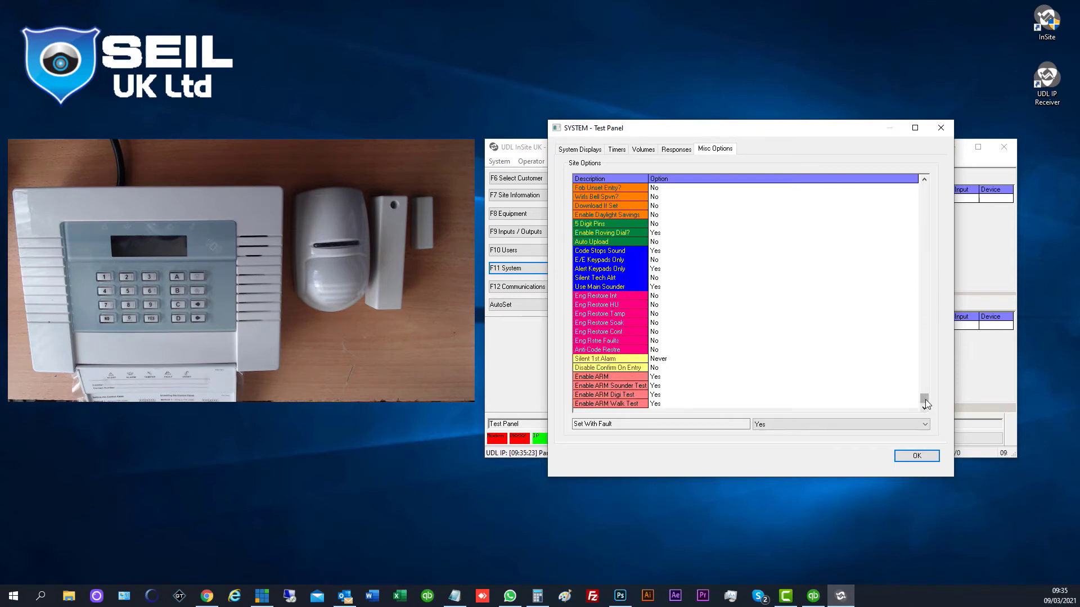
pyautogui.moveTo(924, 399); pyautogui.dragTo(910, 170)
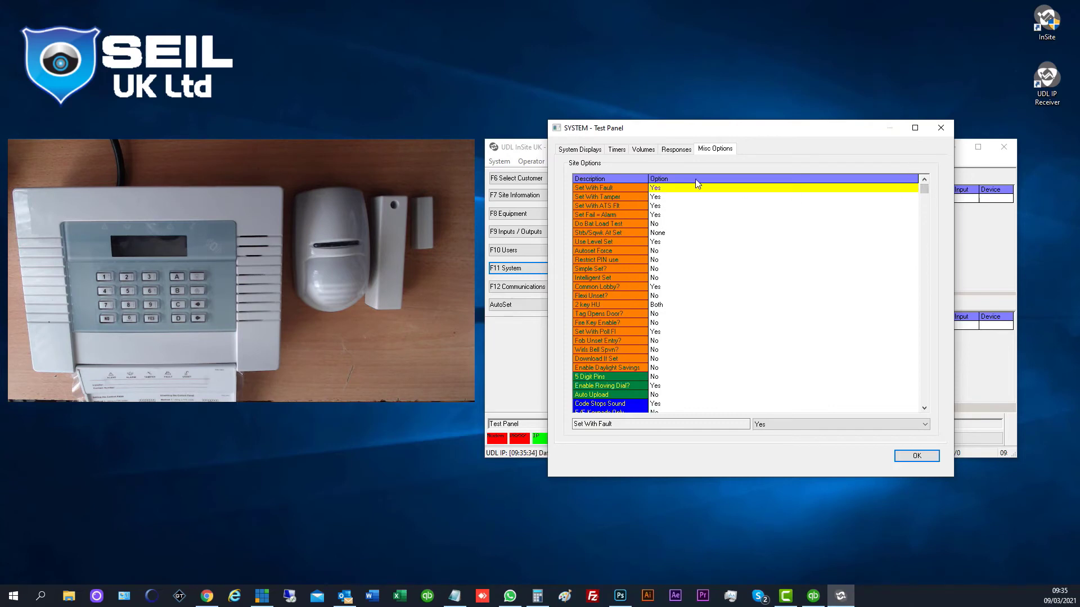
pyautogui.click(941, 128)
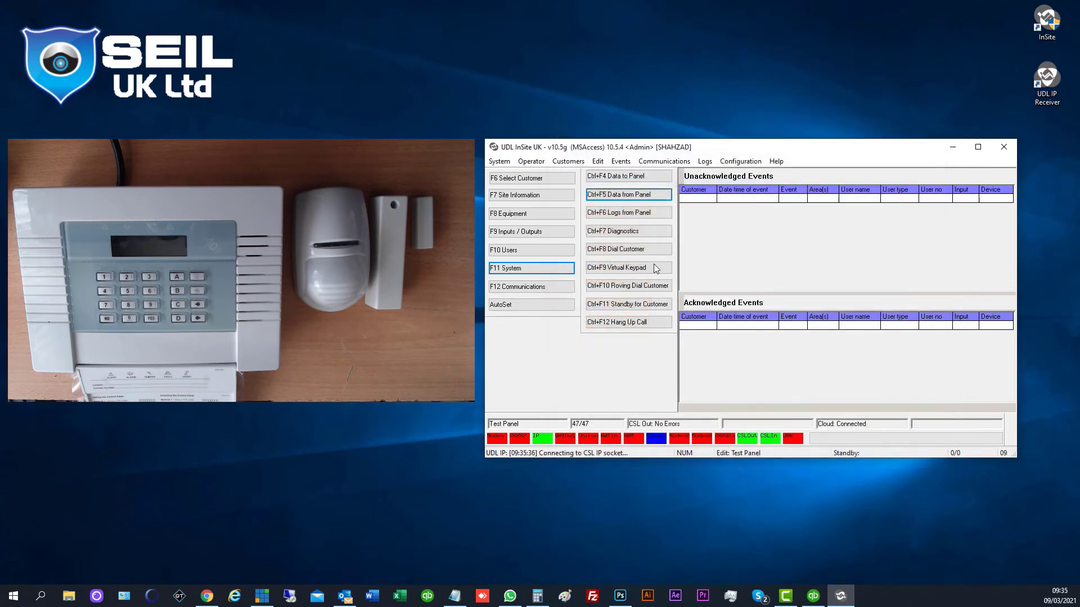
# - Open the Test Panel Communications settings and scroll through their options
pyautogui.click(523, 288)
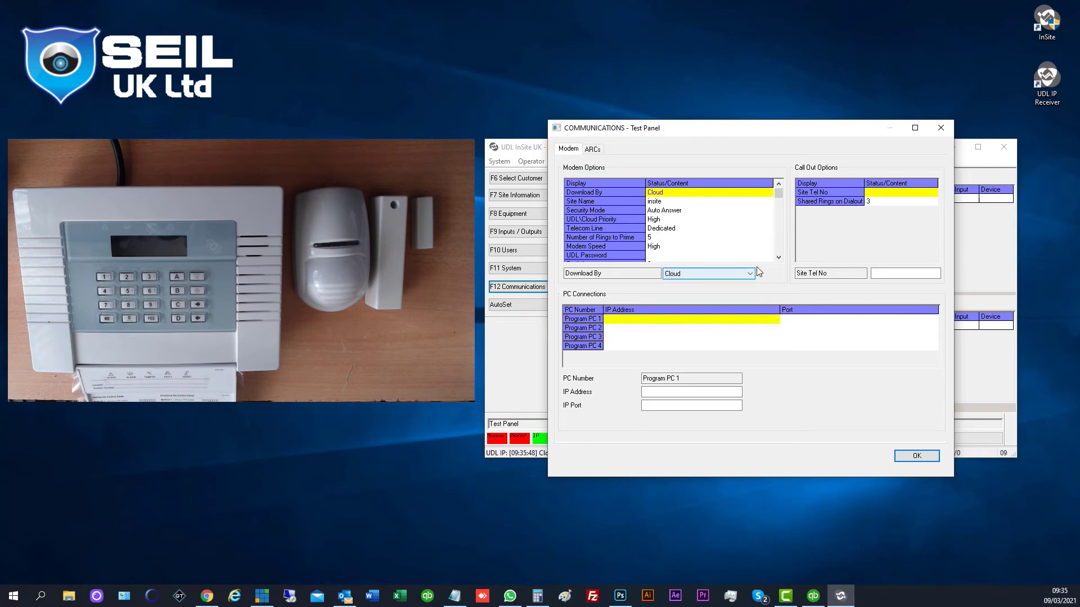
pyautogui.click(778, 258)
pyautogui.click(778, 258)
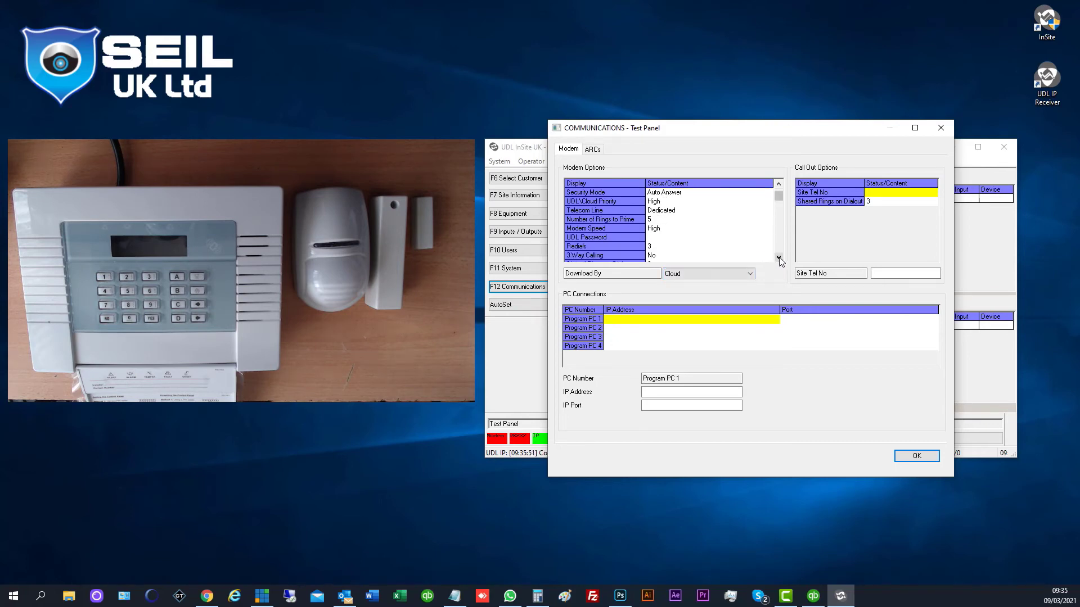
pyautogui.click(778, 259)
pyautogui.click(779, 258)
pyautogui.click(778, 258)
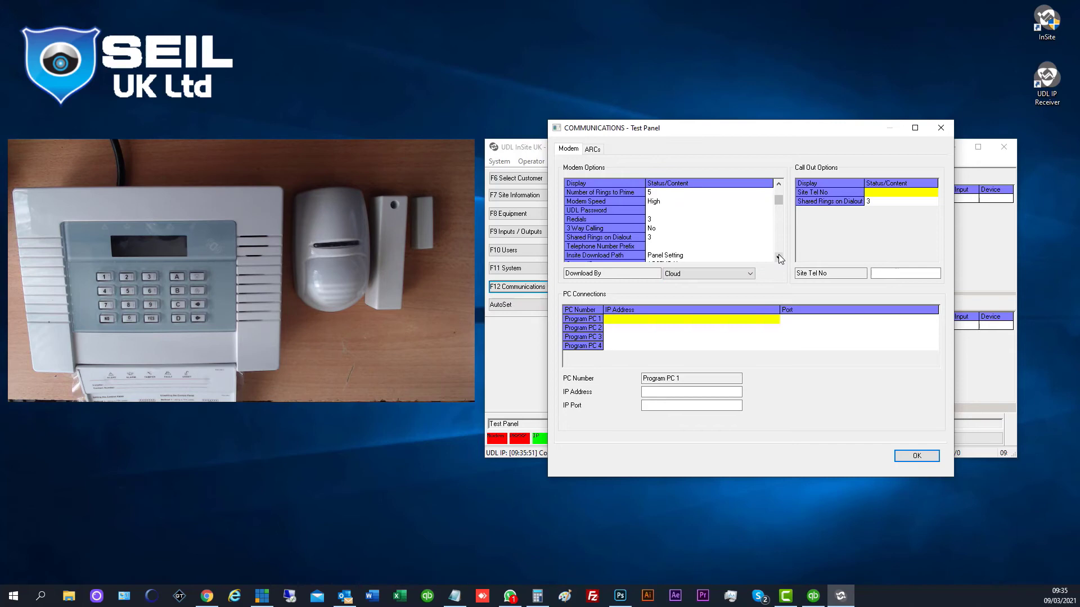
pyautogui.click(779, 258)
pyautogui.click(778, 259)
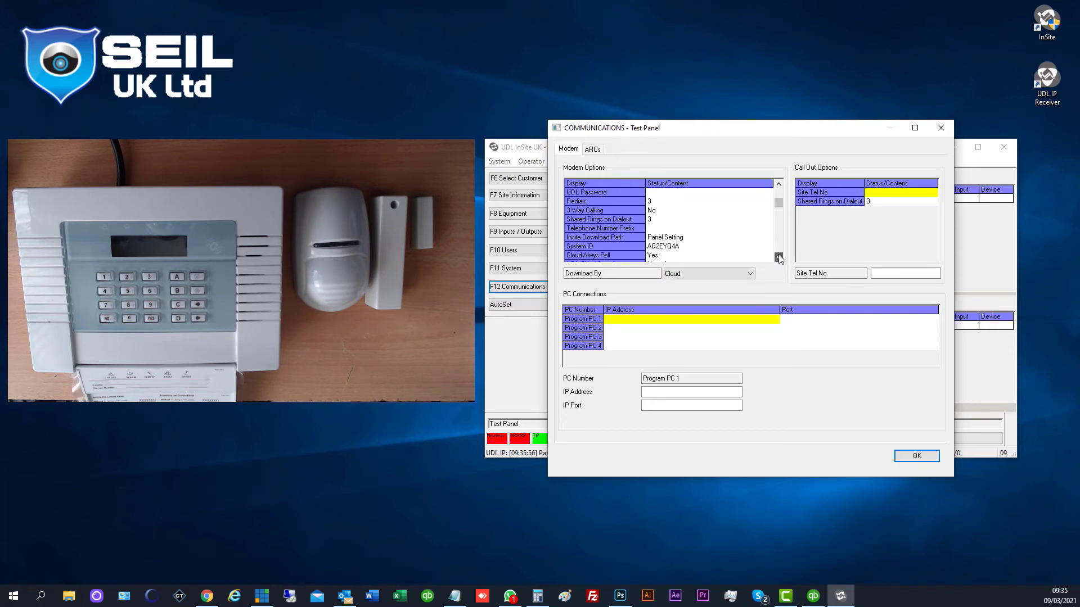
pyautogui.click(779, 258)
pyautogui.click(778, 258)
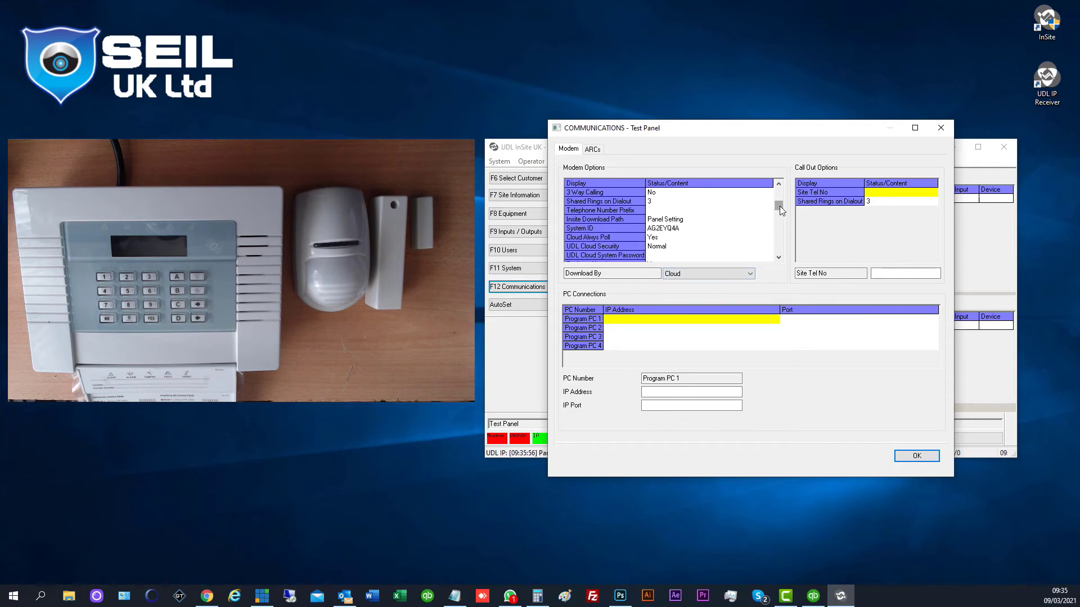
pyautogui.moveTo(779, 206); pyautogui.dragTo(782, 228)
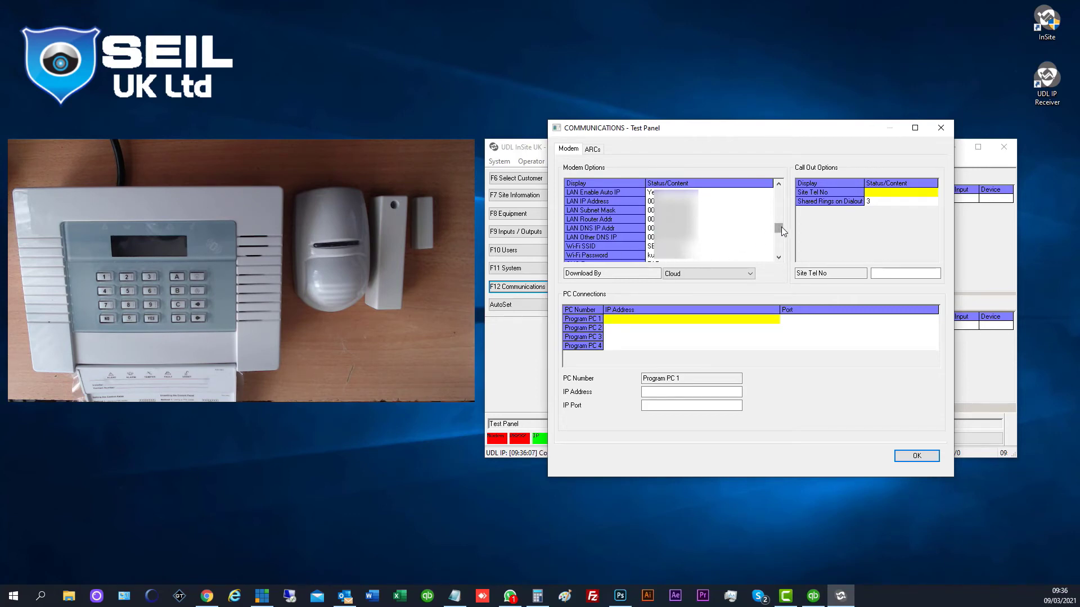
pyautogui.moveTo(781, 227); pyautogui.dragTo(780, 192)
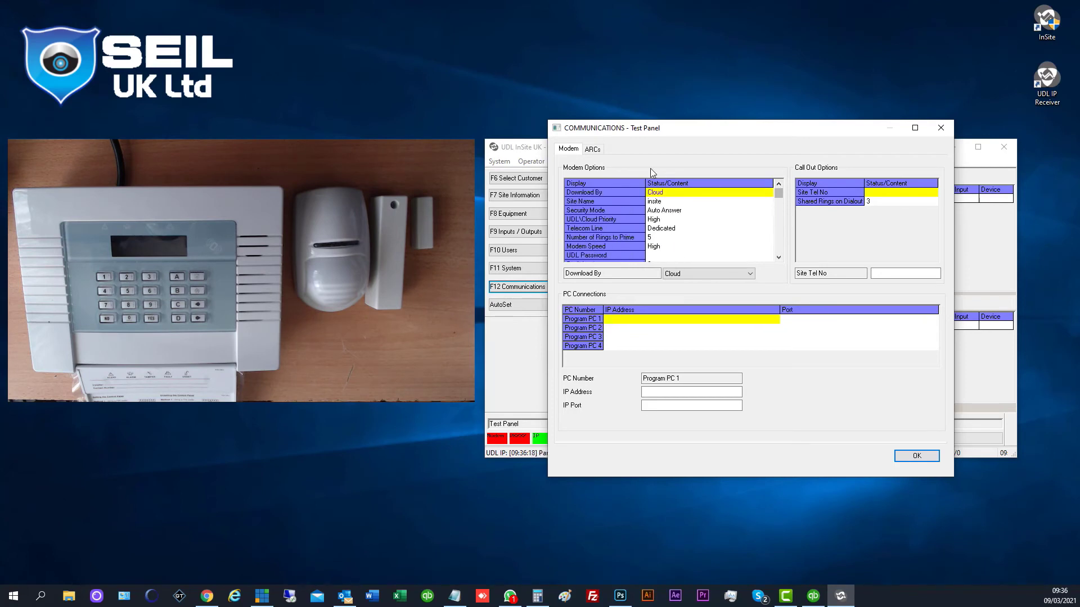
# - Accept Communications with OK, then cancel the Logs from Panel upload
pyautogui.click(899, 455)
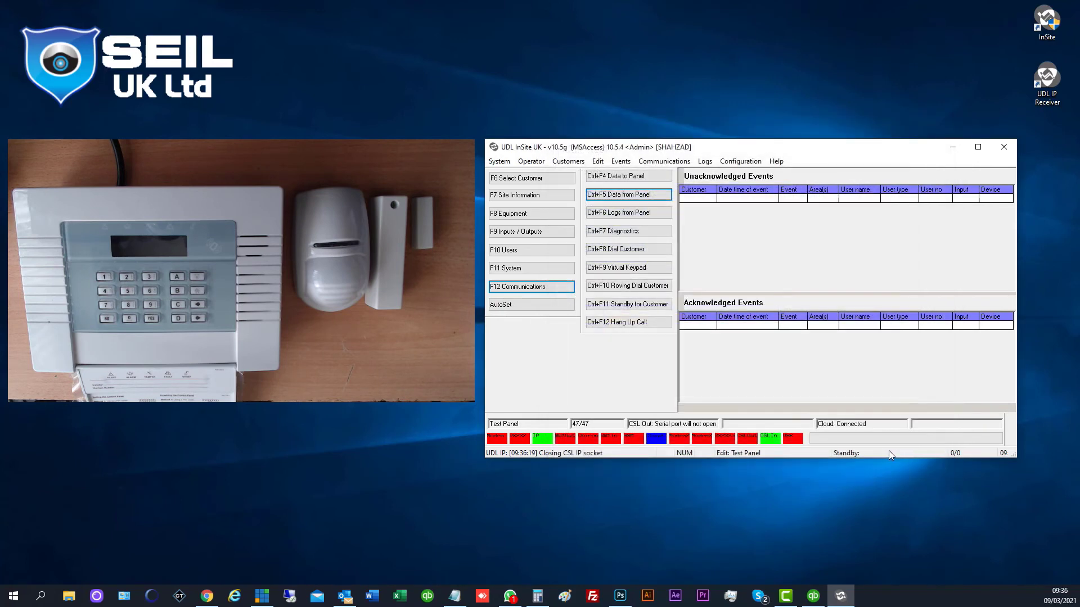
pyautogui.click(622, 217)
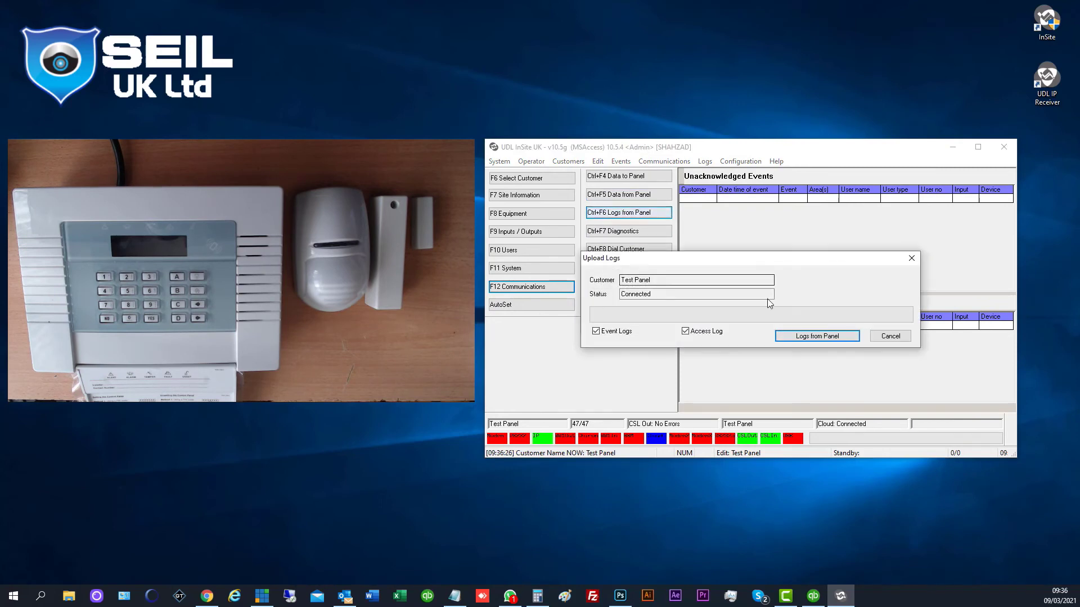
pyautogui.click(906, 336)
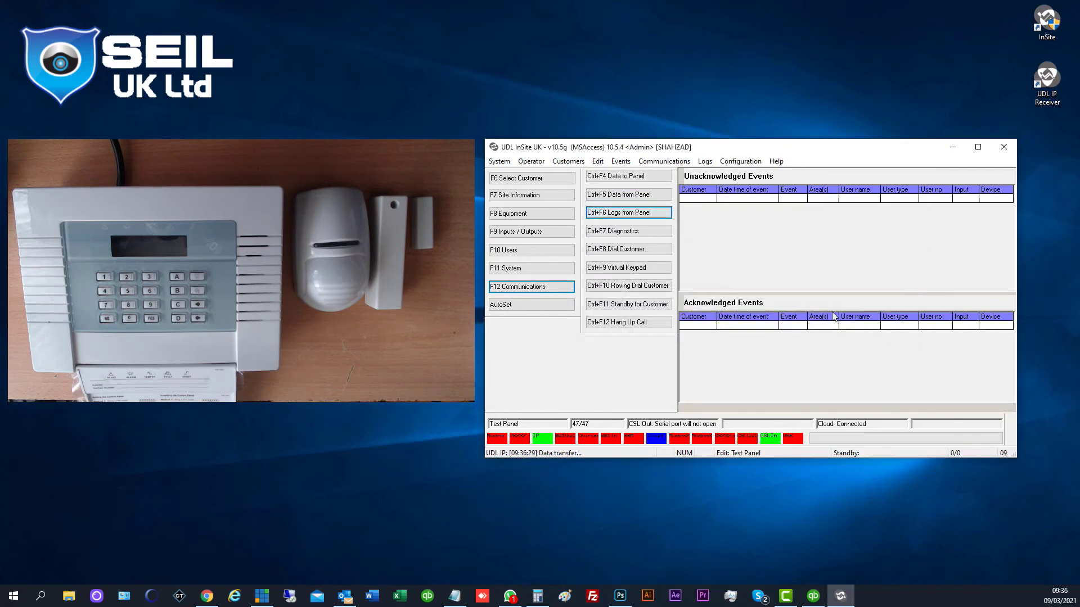
# - Open the Test Panel's live diagnostics and set the panel's time and date
pyautogui.click(636, 232)
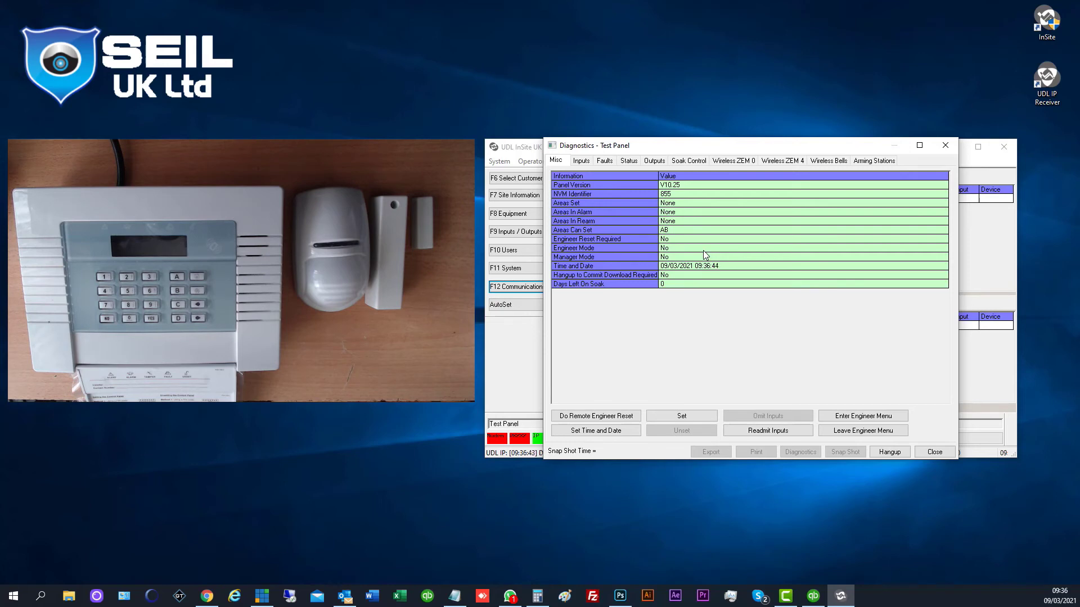
pyautogui.click(604, 434)
pyautogui.click(599, 430)
# - Cancel the area-arming prompt twice, leaving areas unset, and view the Main door Contac and Hall PIR inputs
pyautogui.click(678, 419)
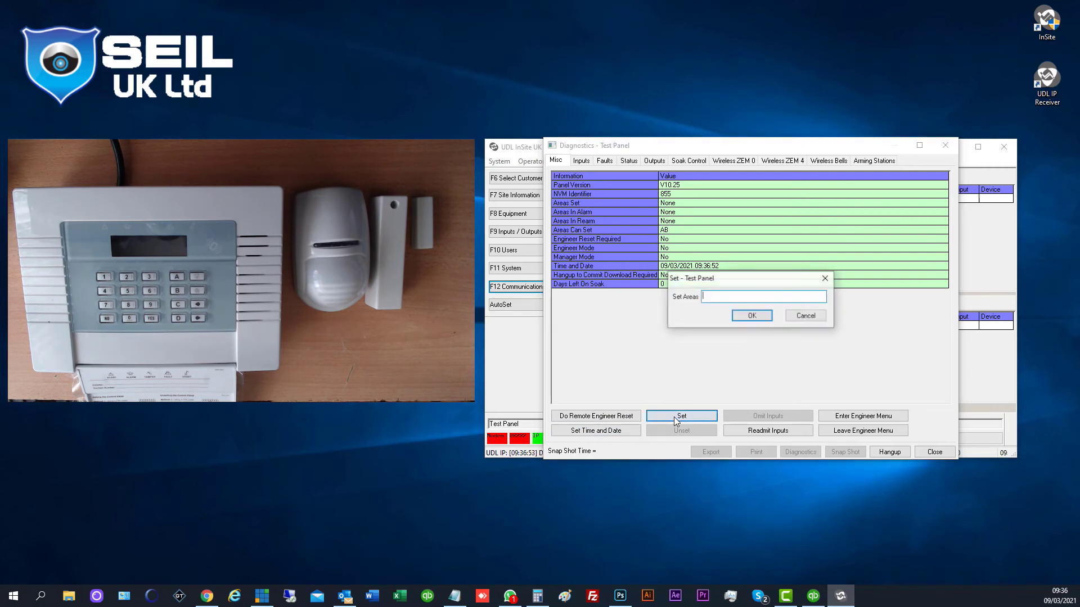
pyautogui.click(802, 316)
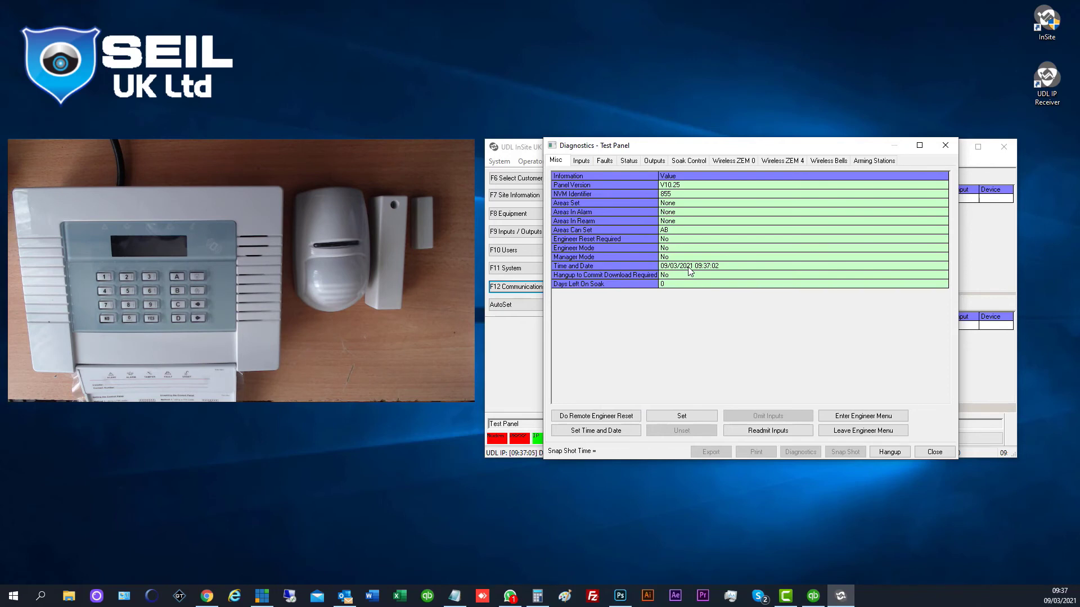
pyautogui.click(683, 417)
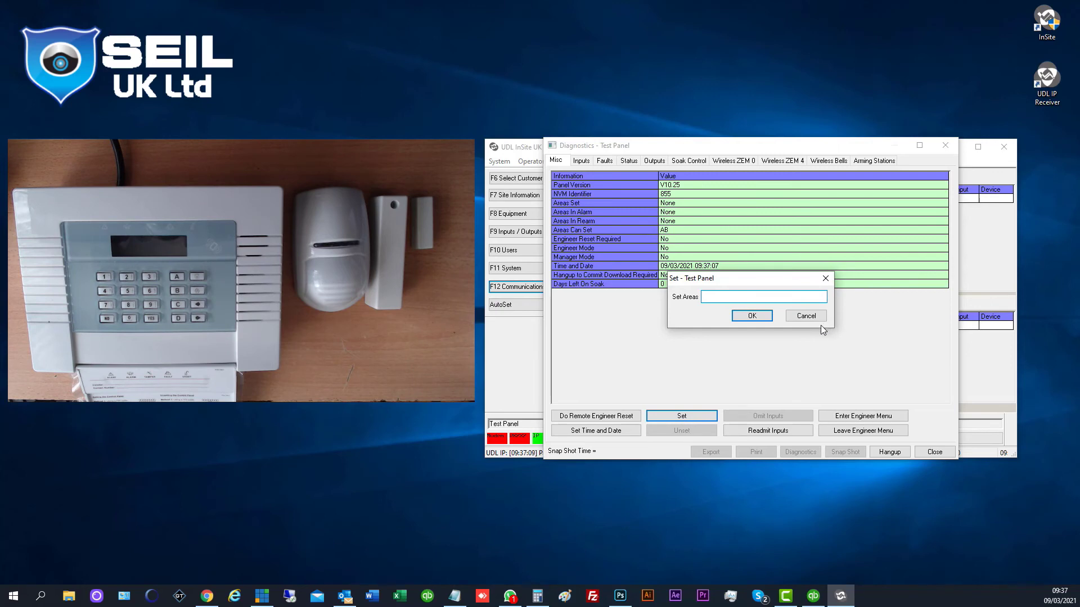
pyautogui.click(806, 315)
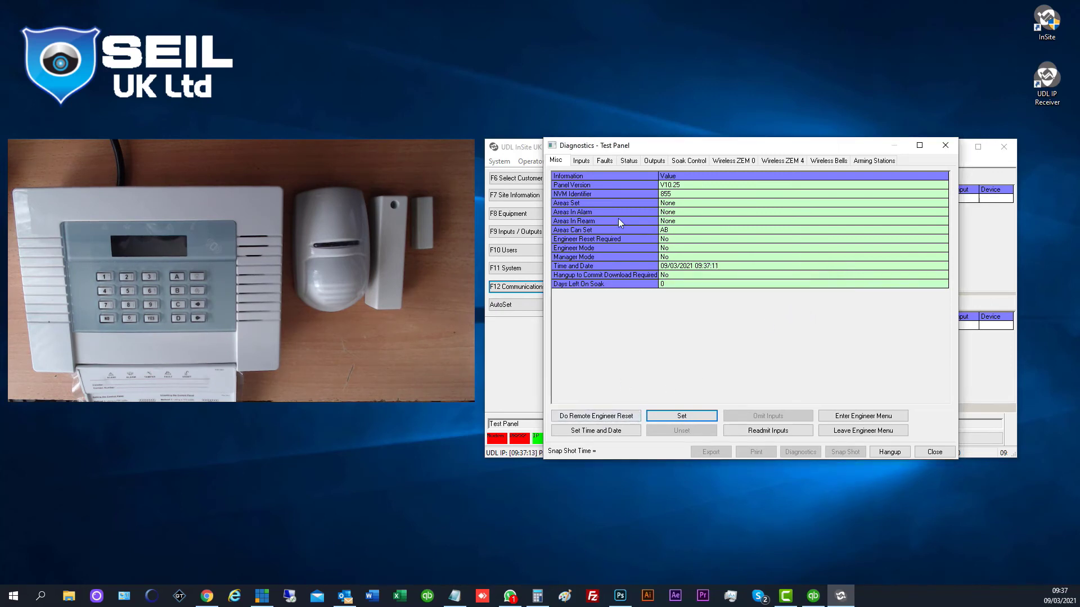
pyautogui.click(579, 161)
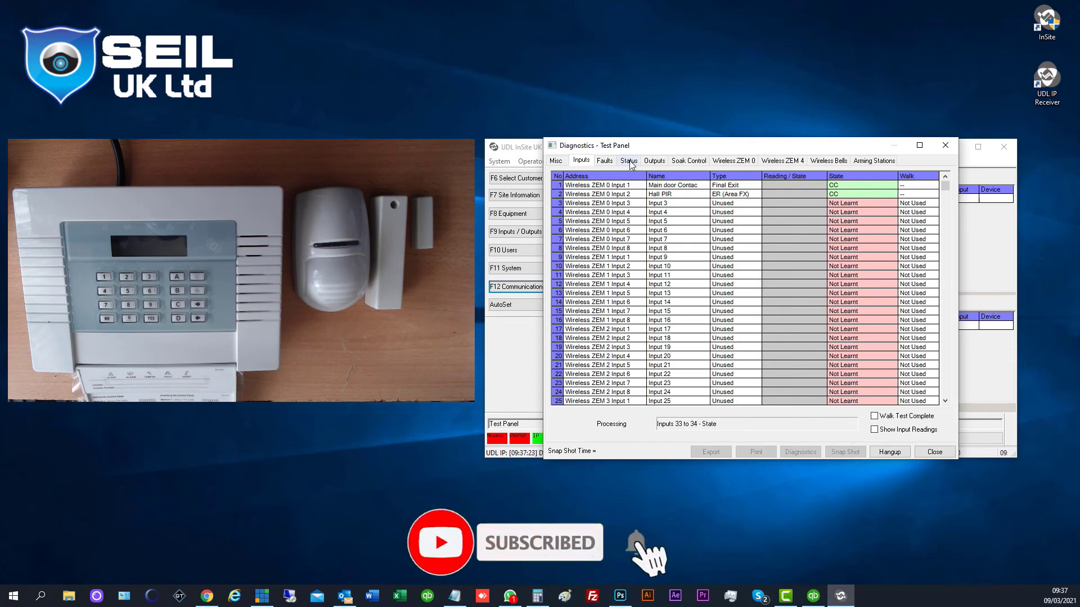
# - Check Wireless ZEM 0 zone states, then review the Faults, Status, Outputs and Soak Control diagnostics
pyautogui.doubleClick(739, 188)
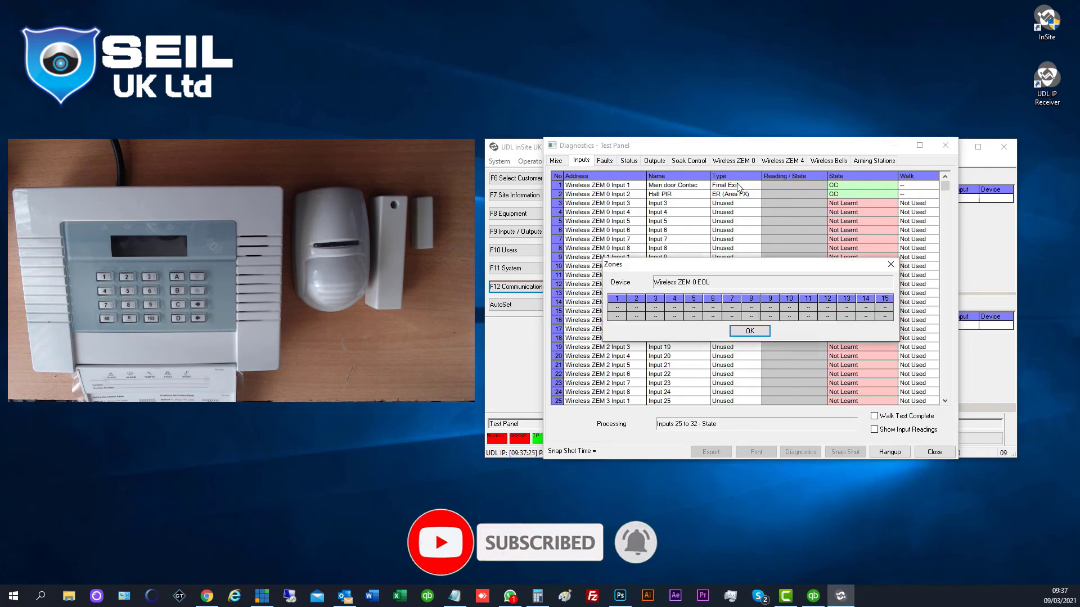
pyautogui.click(752, 332)
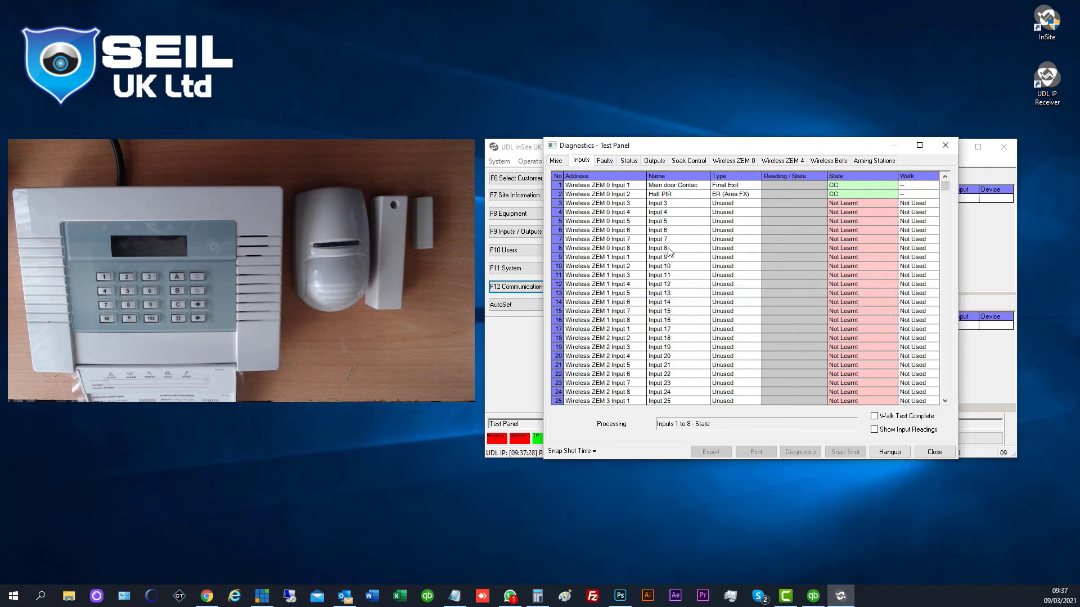
pyautogui.click(604, 162)
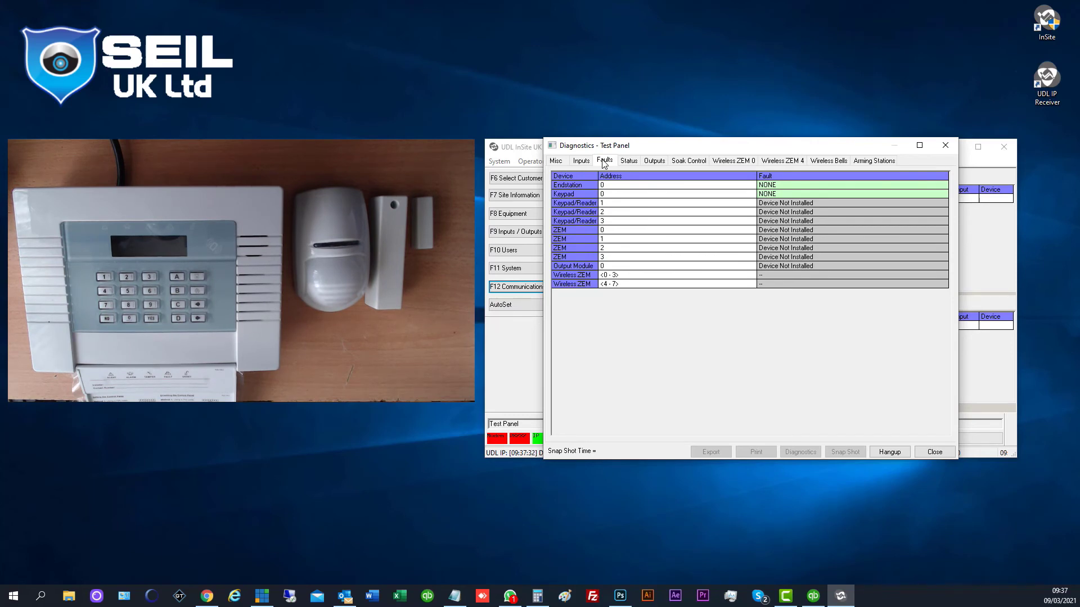
pyautogui.click(629, 161)
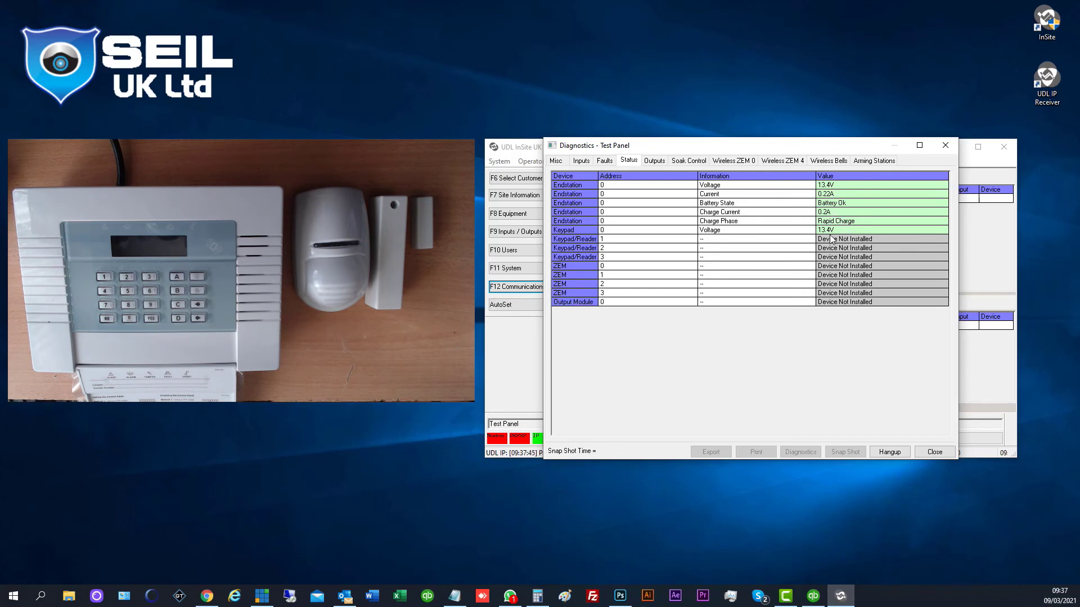
pyautogui.click(654, 161)
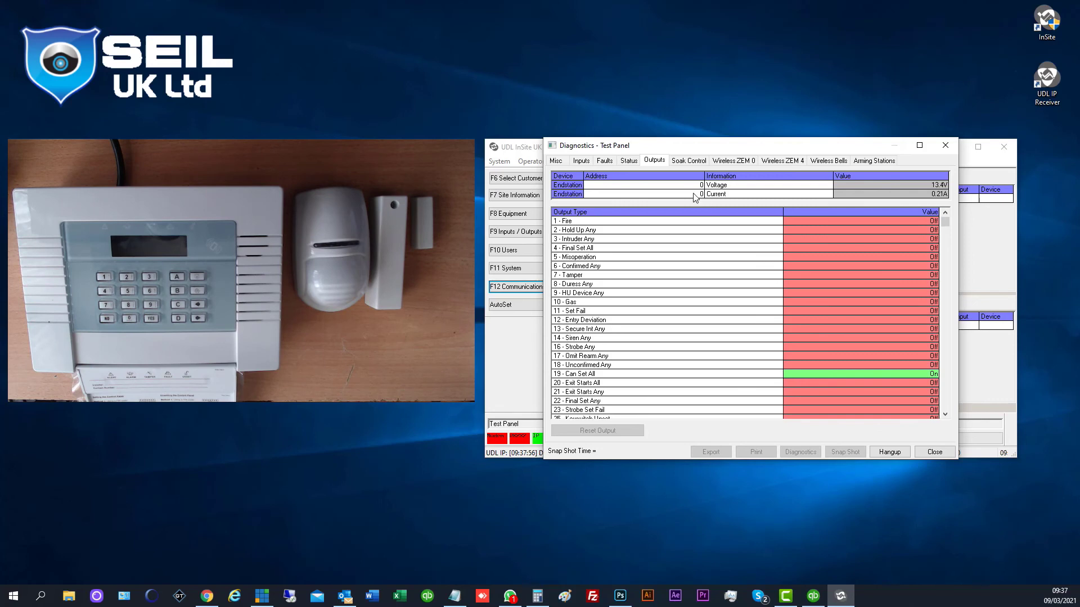
pyautogui.click(691, 163)
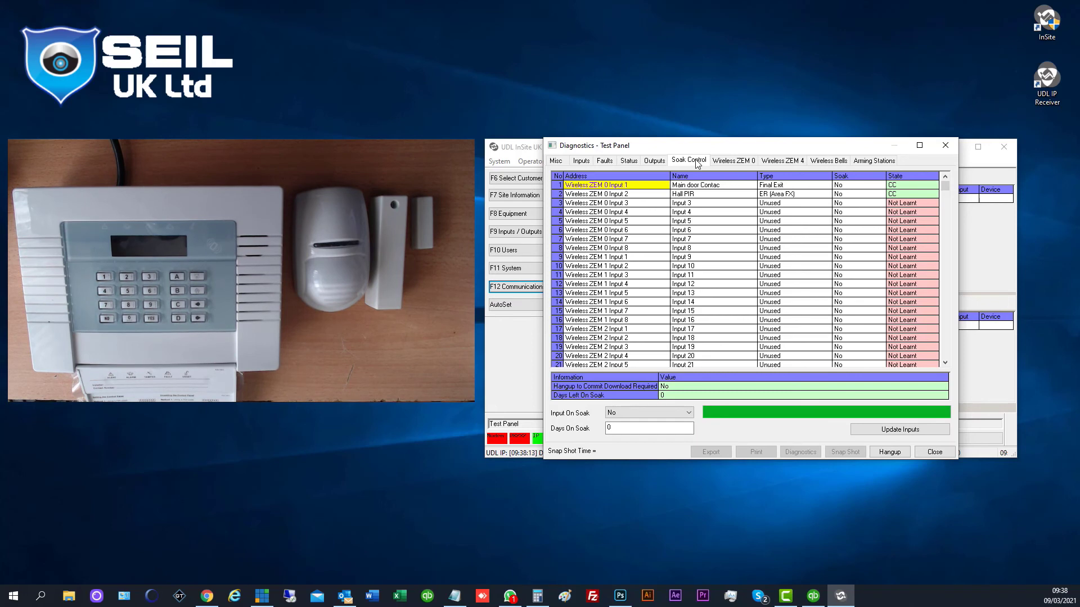
# - Review the Wireless ZEM 0, Wireless ZEM 4, Wireless Bells and Arming Stations readings, then close diagnostics
pyautogui.click(727, 163)
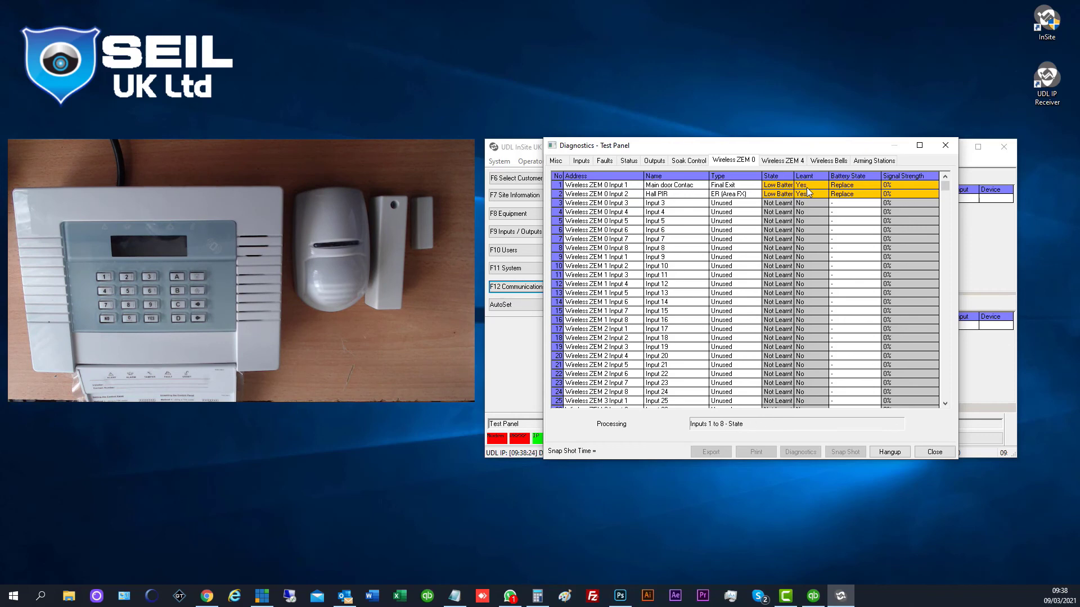
pyautogui.click(786, 163)
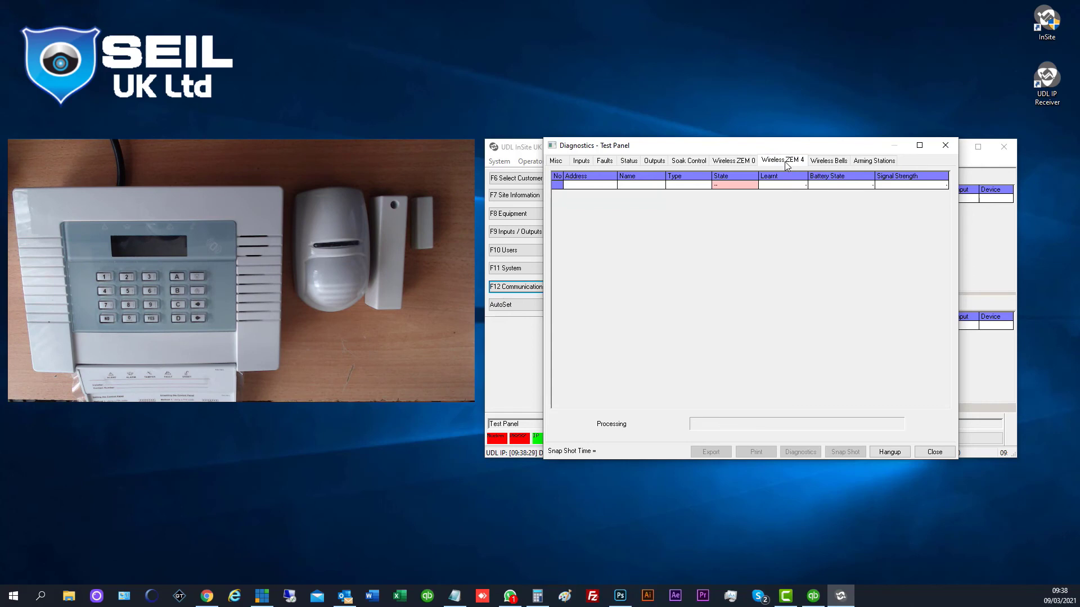
pyautogui.click(844, 162)
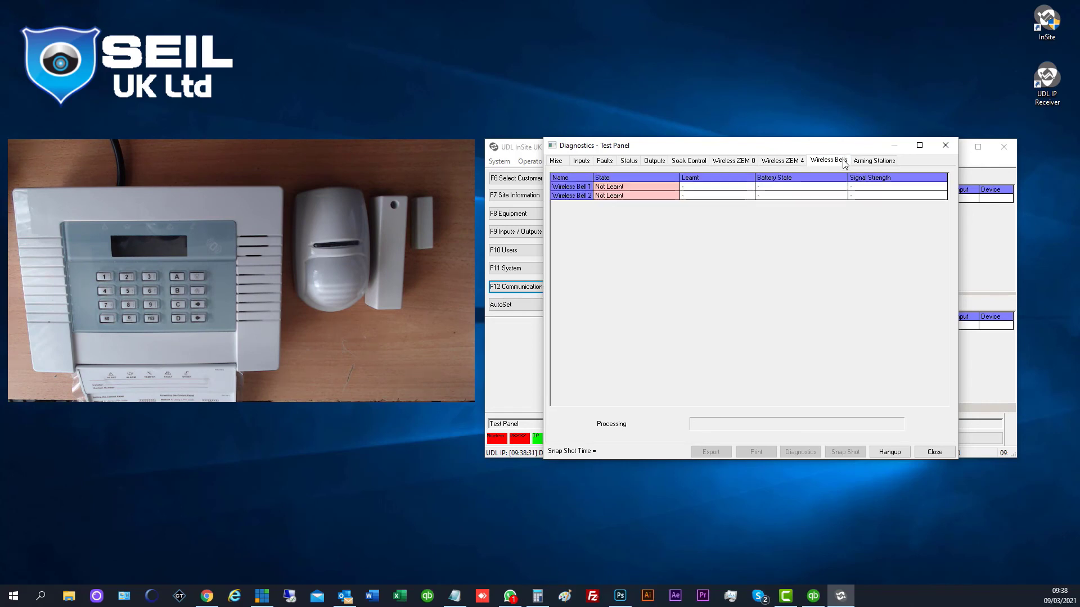
pyautogui.click(889, 163)
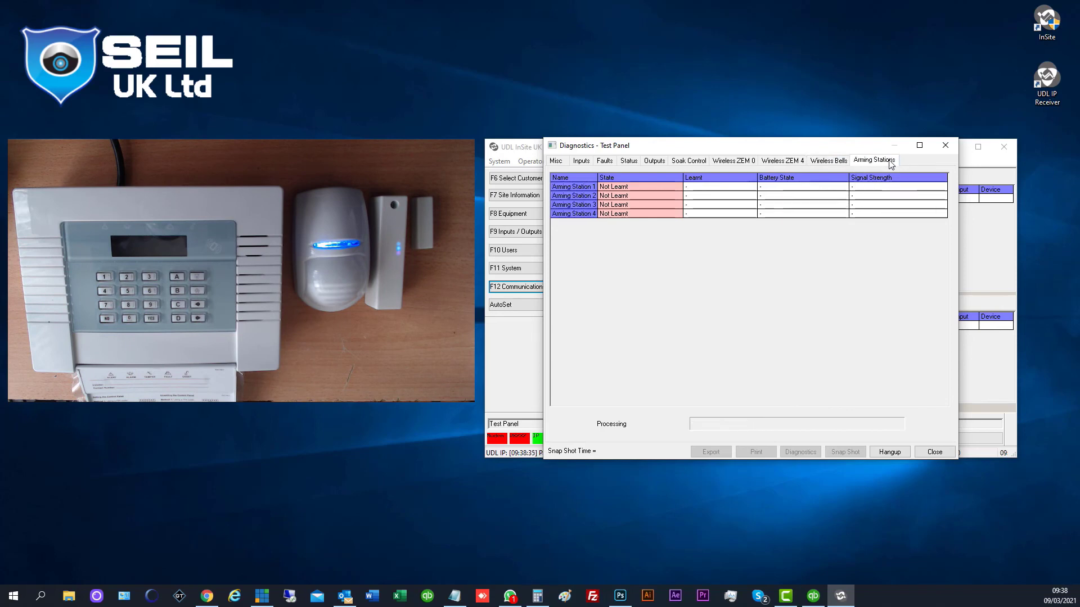
pyautogui.click(831, 163)
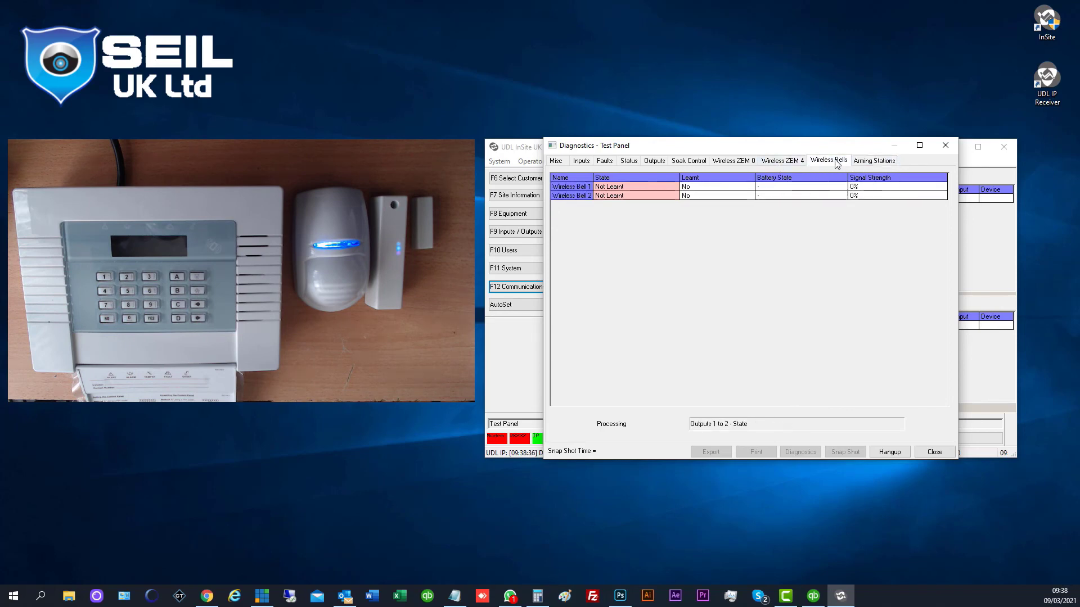
pyautogui.click(800, 163)
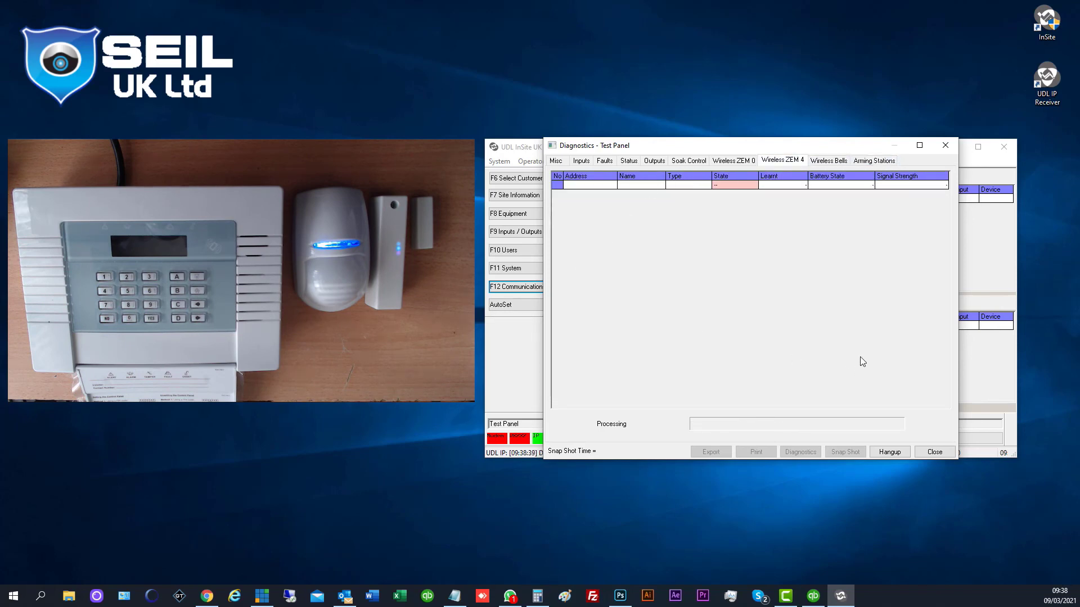
pyautogui.click(951, 145)
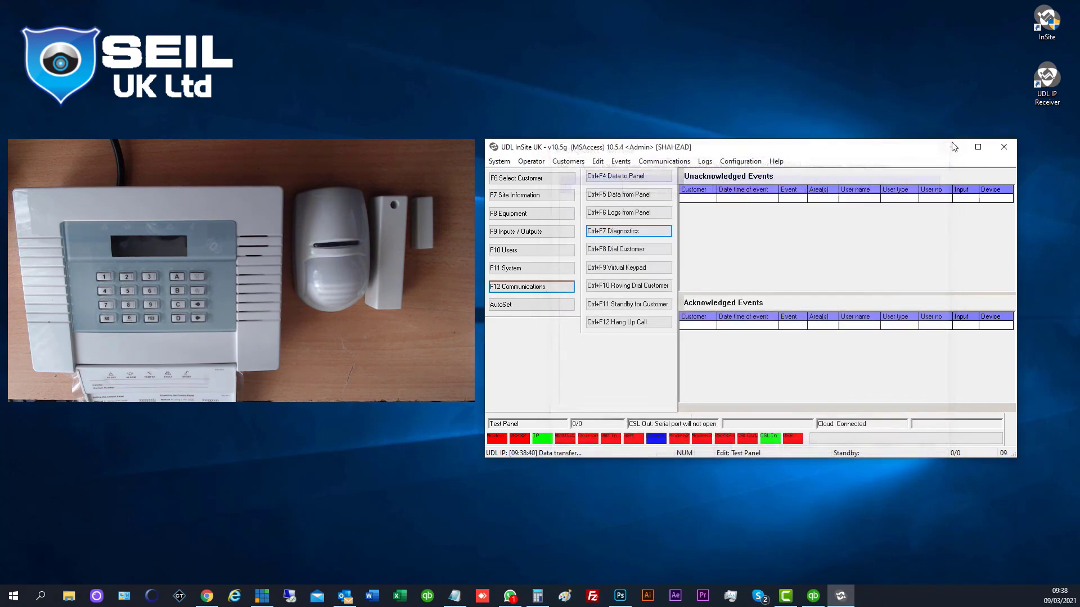
# - Open the virtual keypad, position it over the main window, and enter the access code
pyautogui.click(629, 271)
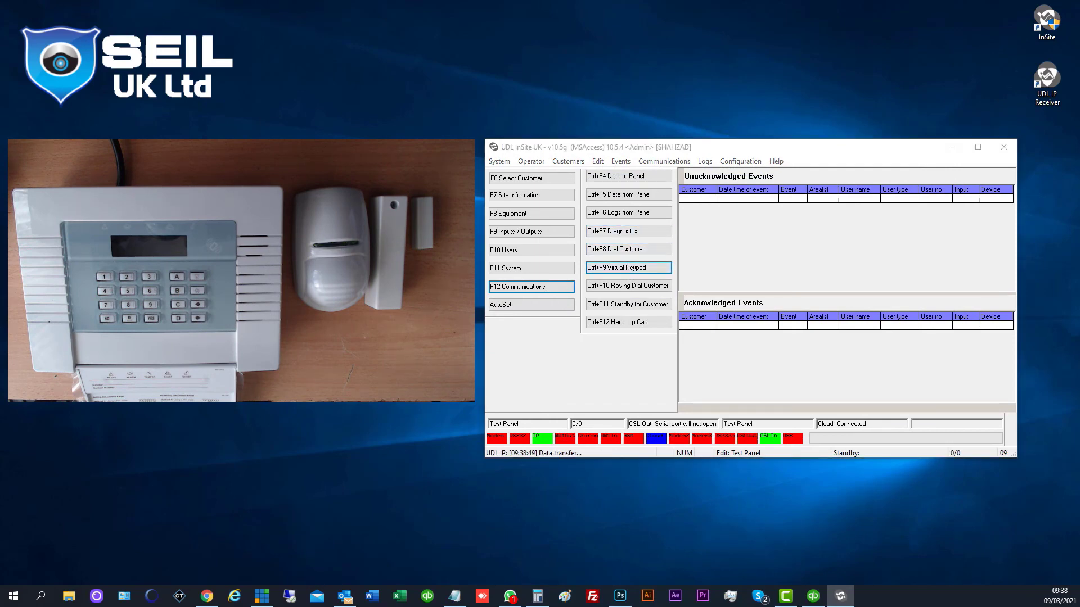
pyautogui.moveTo(504, 186); pyautogui.dragTo(683, 162)
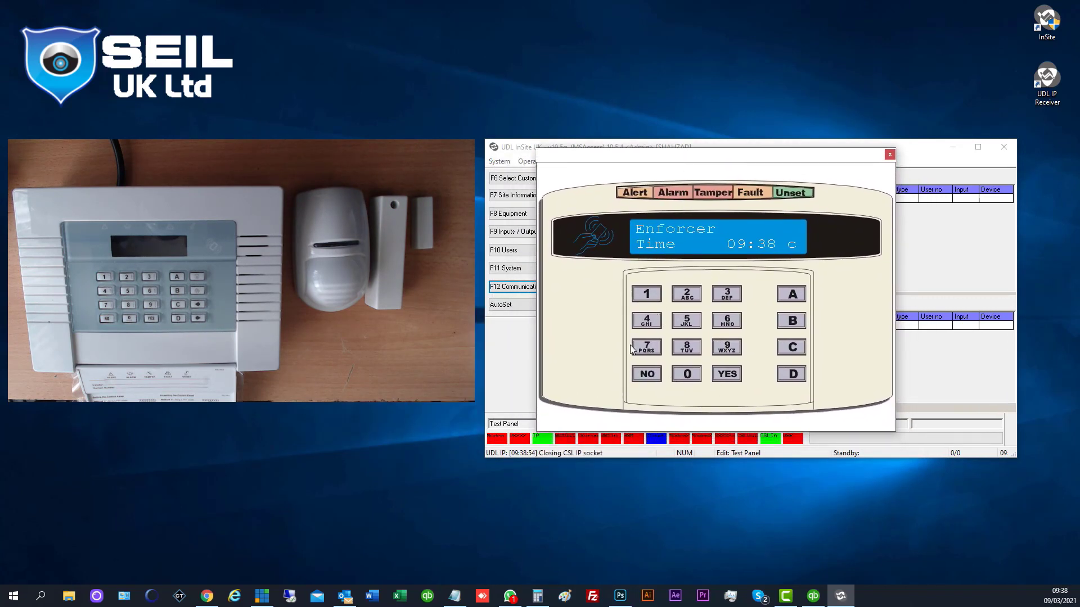
pyautogui.click(648, 295)
pyautogui.click(728, 294)
pyautogui.click(658, 322)
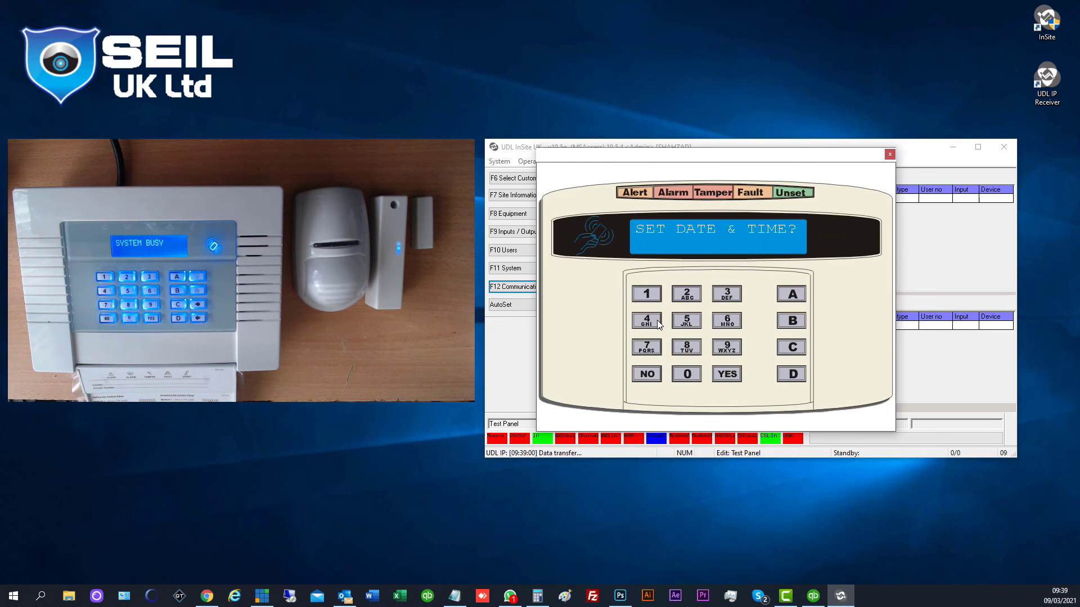
# - Exit the keypad menu to the idle display, close the keypad, and hang up the panel call
pyautogui.click(793, 295)
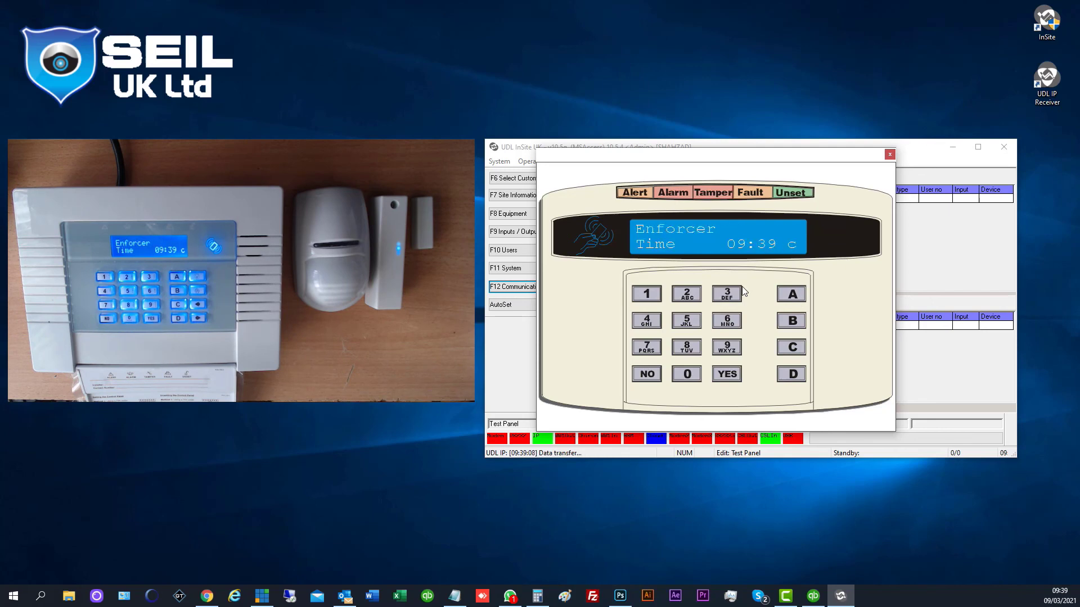
pyautogui.click(889, 154)
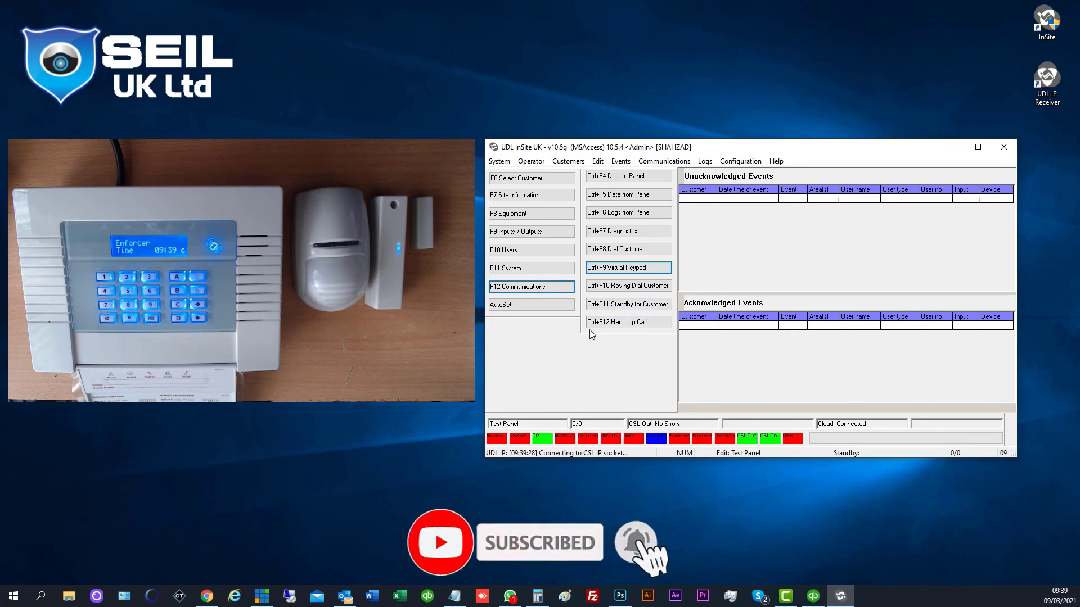
pyautogui.click(630, 325)
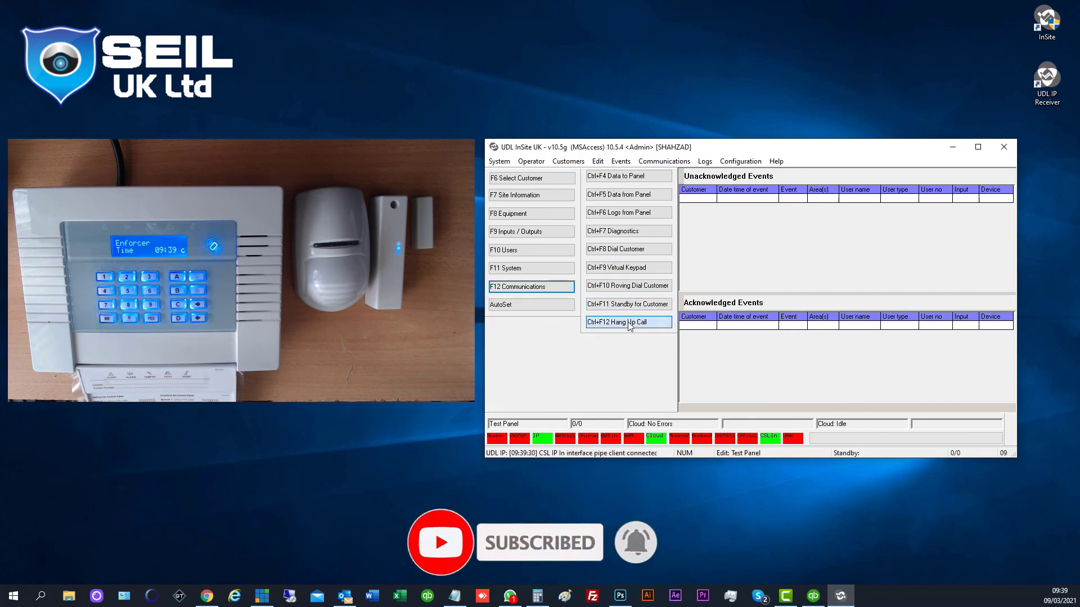